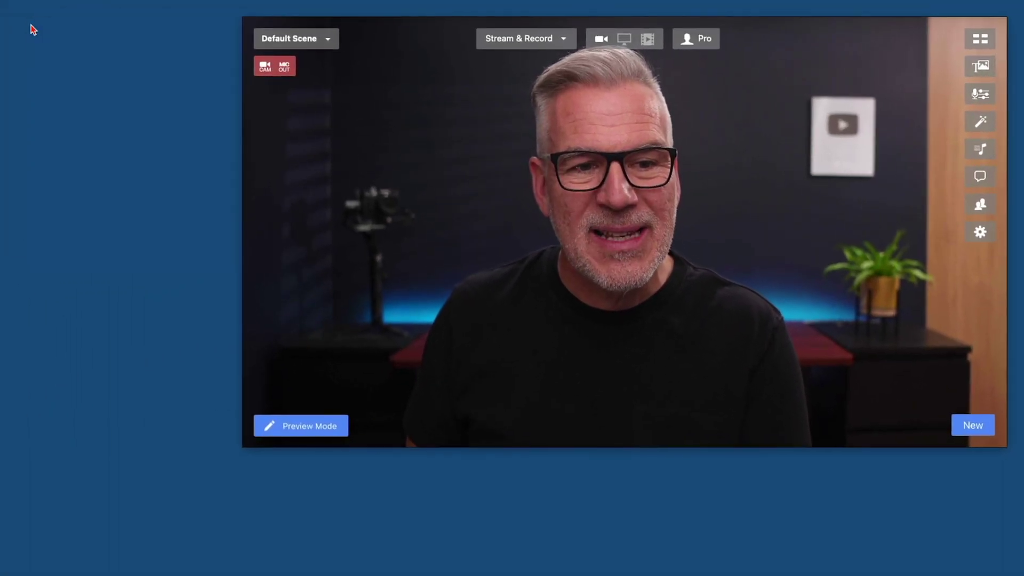
Step: Show the Scenes window, move it to the top-left, and add New Scene below Default Scene
left_click(329, 40)
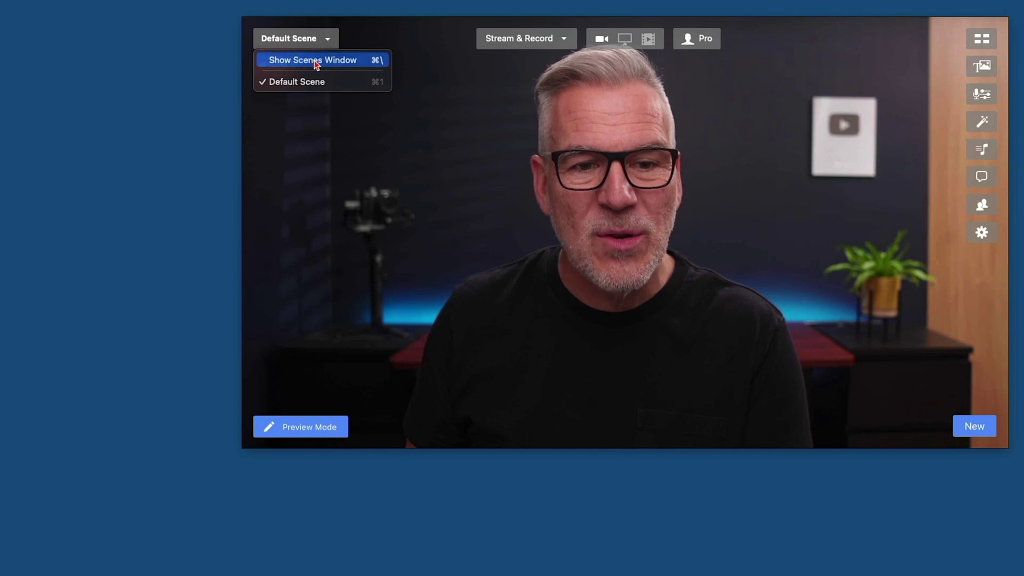
left_click(315, 61)
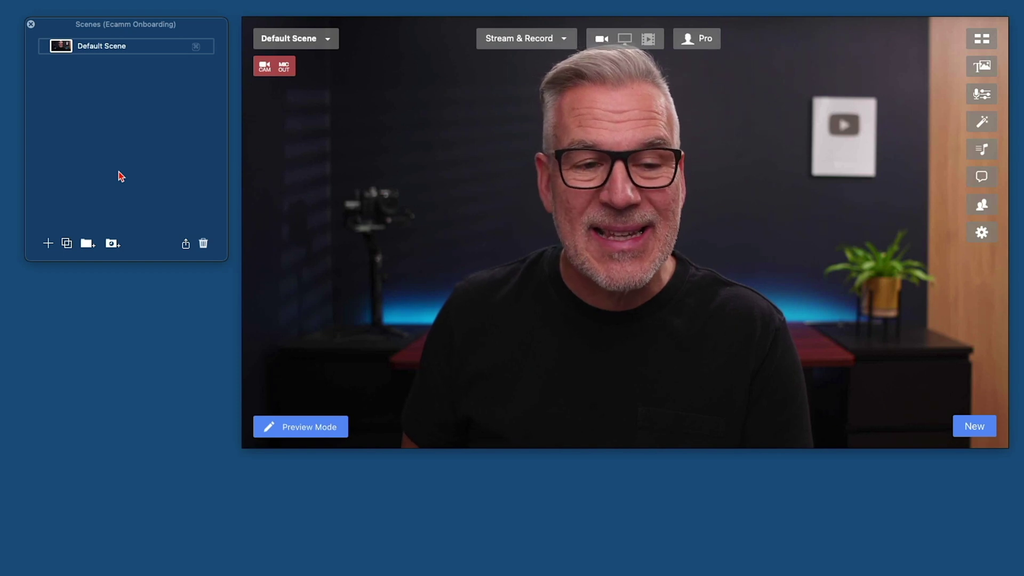
mouse_move(62, 27)
left_mouse_down()
mouse_move(45, 27)
mouse_move(0, 338)
mouse_move(18, 0)
mouse_move(67, 51)
mouse_move(60, 30)
left_mouse_up()
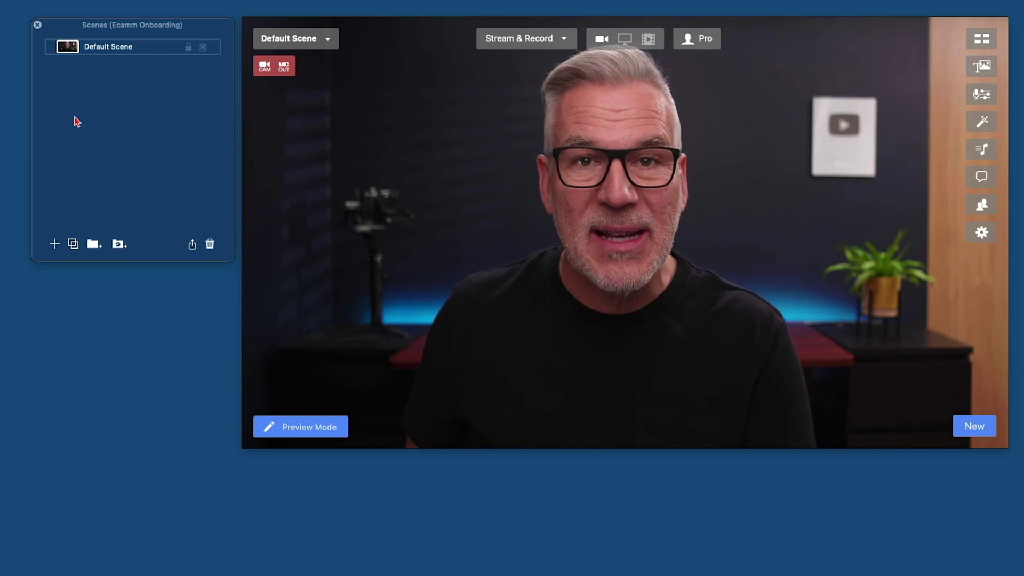
left_click(55, 245)
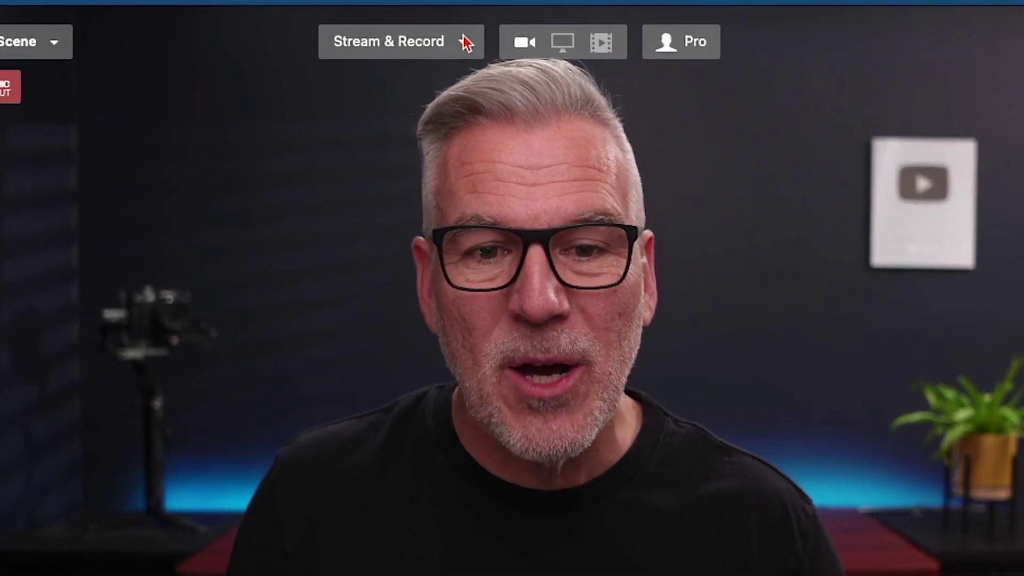
left_click(462, 36)
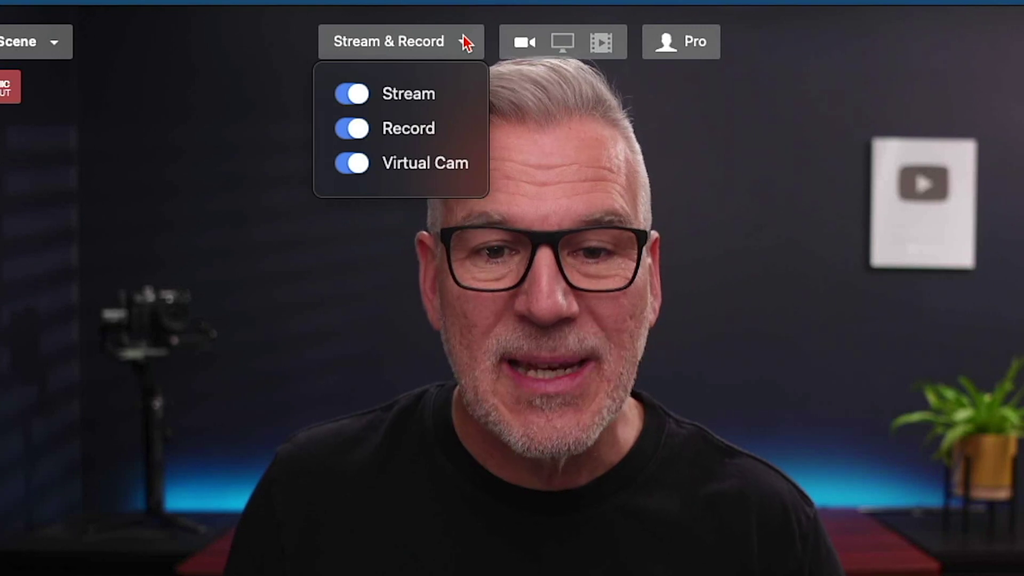
left_click(348, 95)
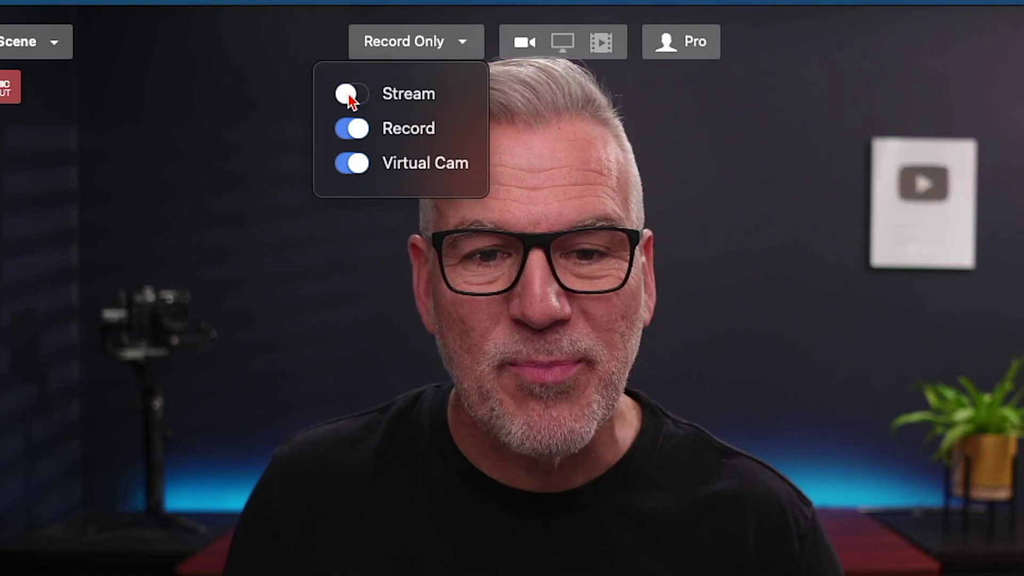
left_click(359, 96)
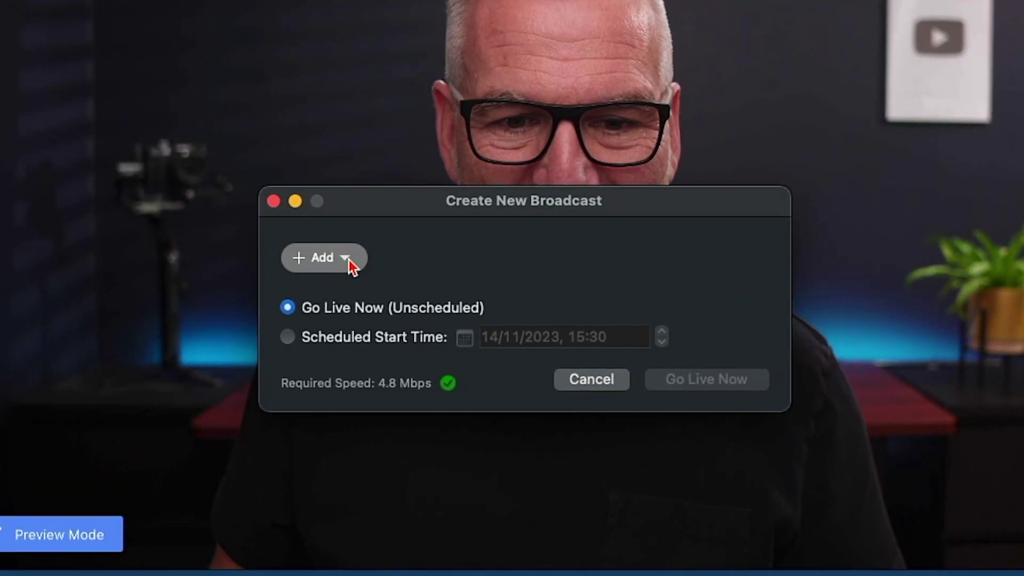
left_click(348, 259)
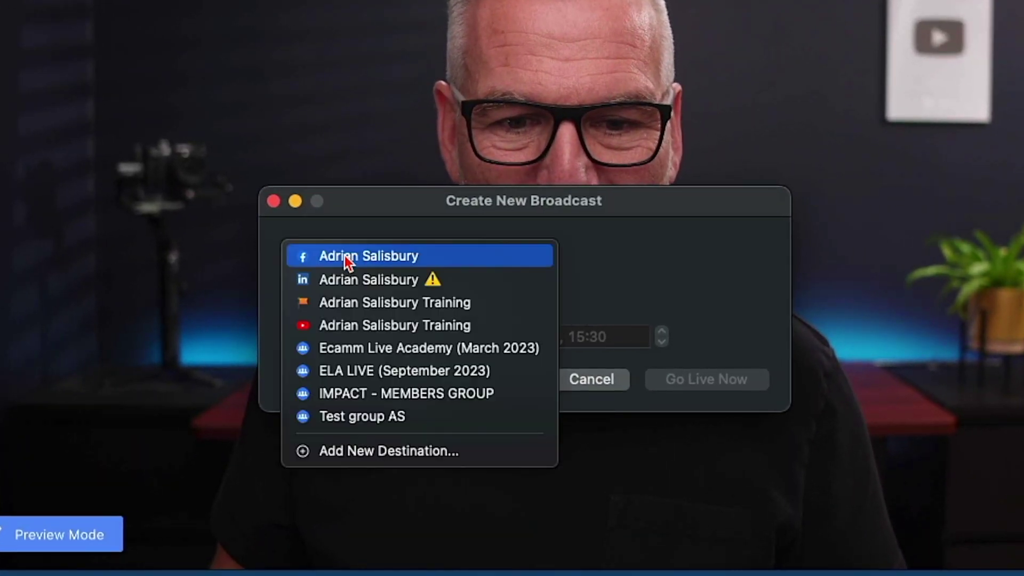
left_click(607, 246)
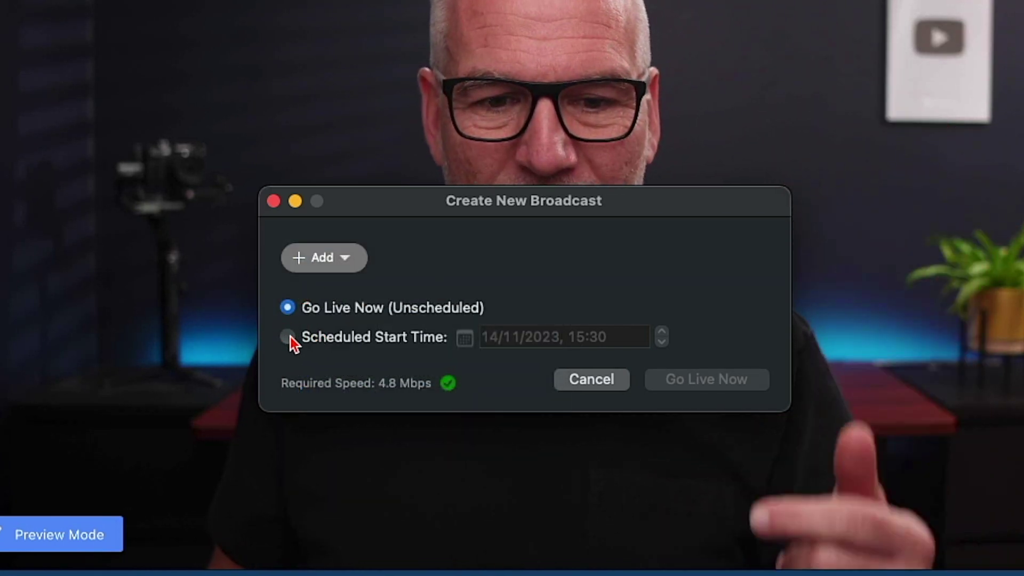
left_click(288, 337)
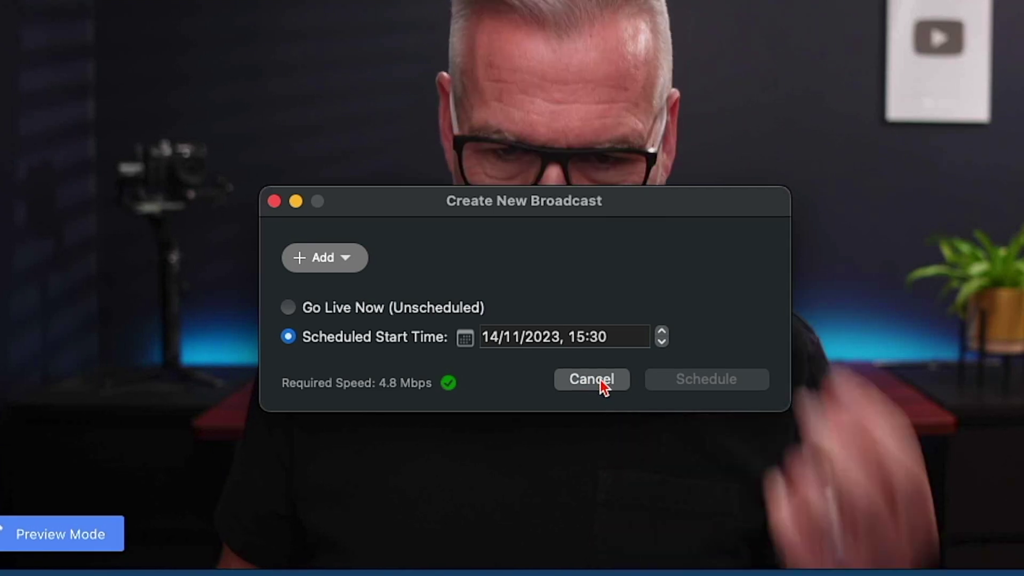
left_click(601, 380)
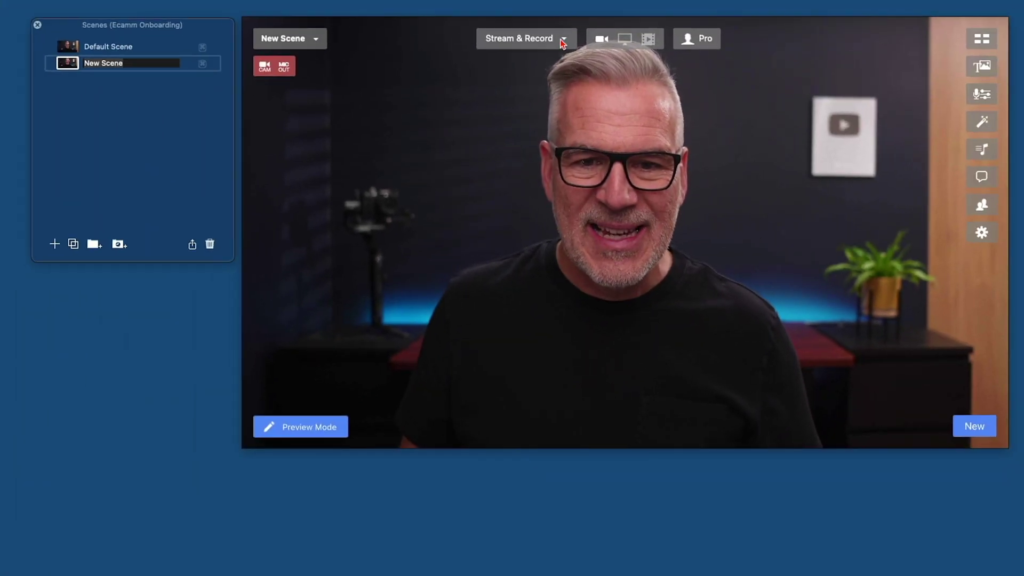
Step: Switch the output to record-only by turning Stream off in Stream & Record
left_click(564, 41)
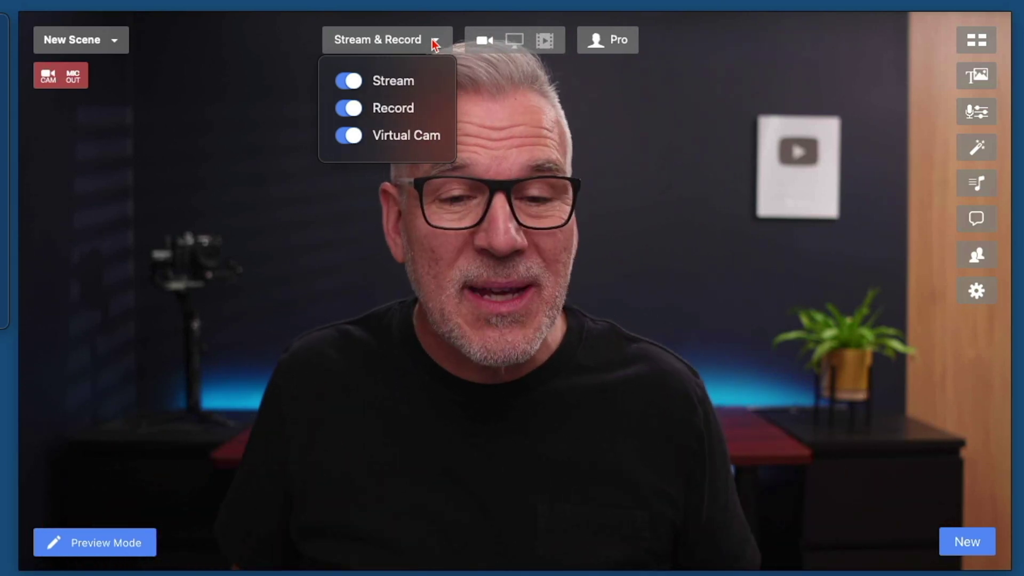
left_click(343, 81)
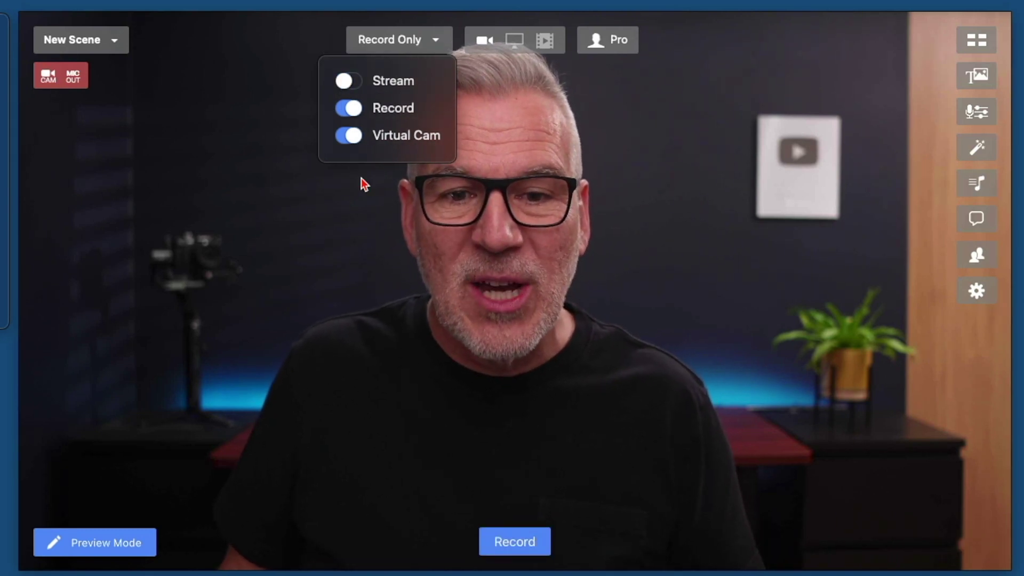
left_click(522, 419)
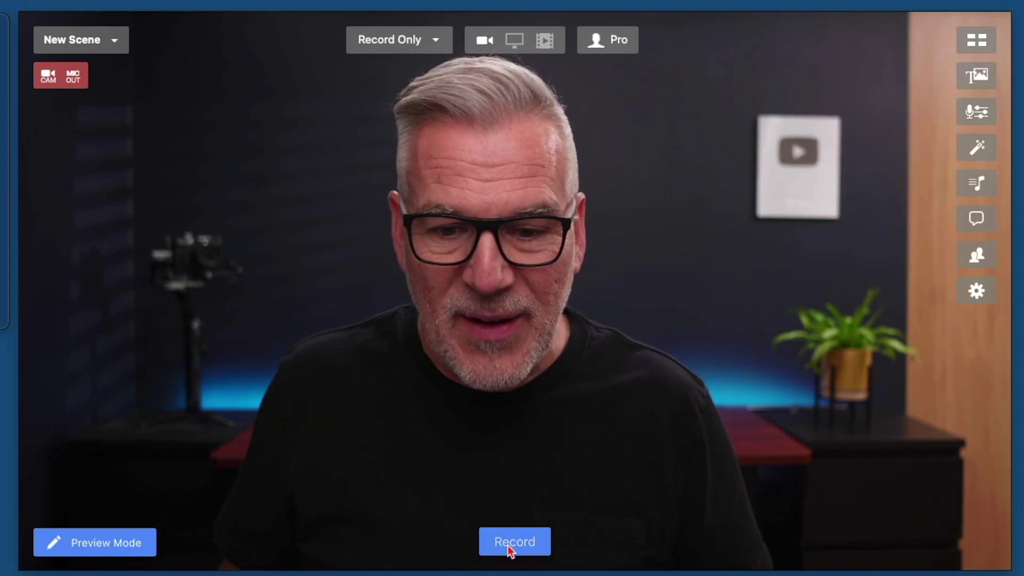
Step: Record a roughly 5-second test clip to this Mac, end it, and restore Stream & Record
left_click(508, 545)
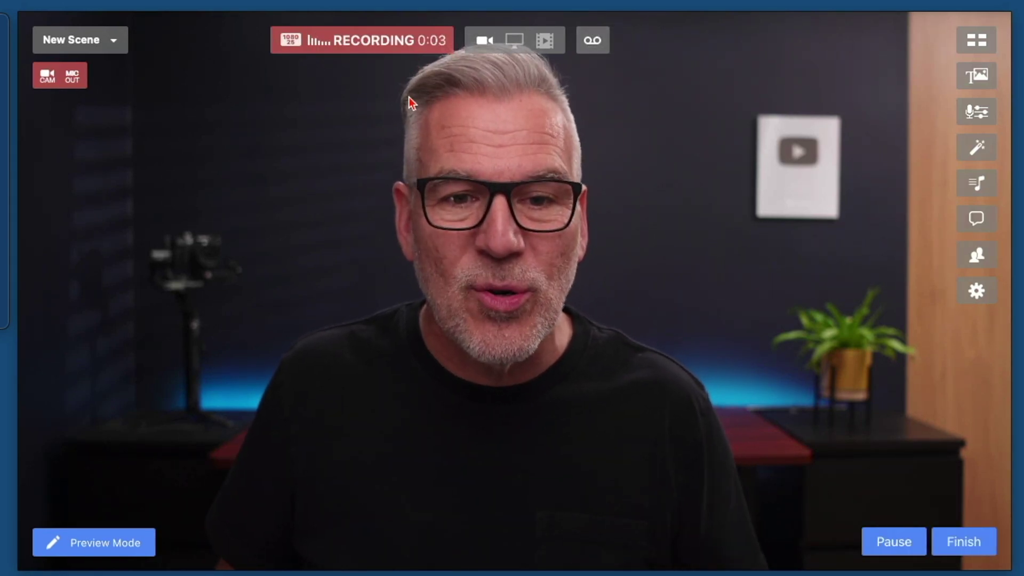
left_click(959, 548)
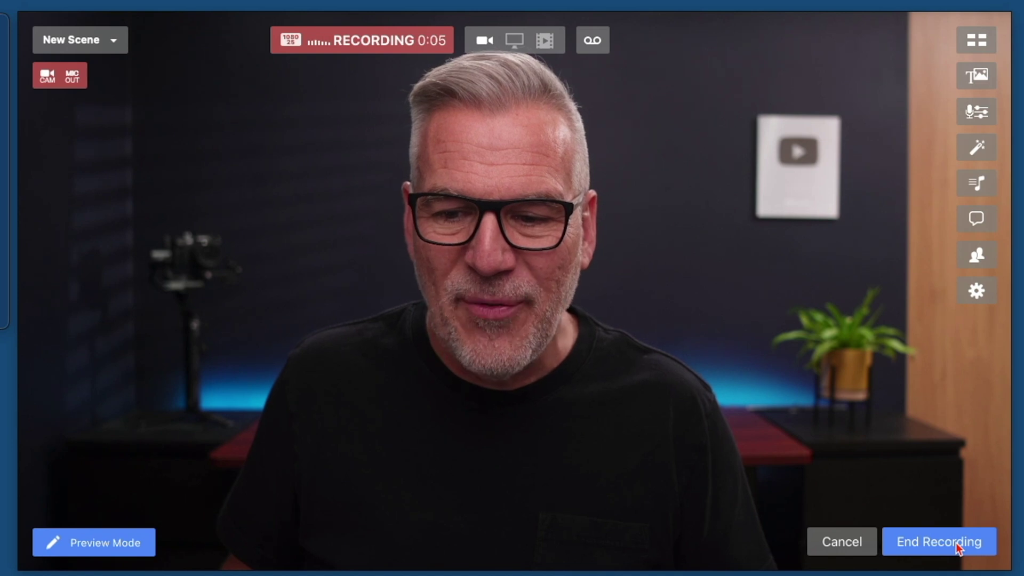
left_click(959, 548)
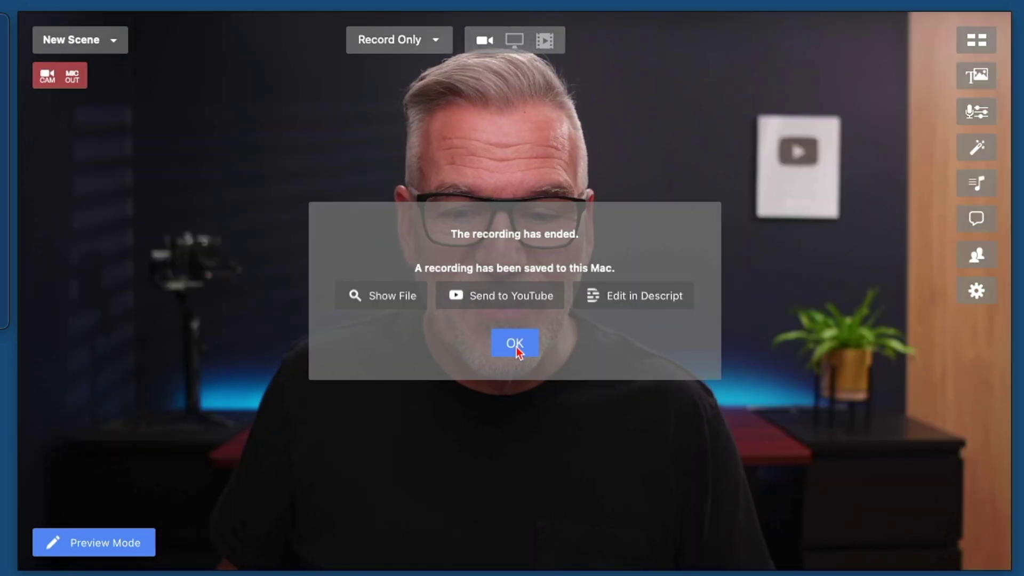
left_click(515, 344)
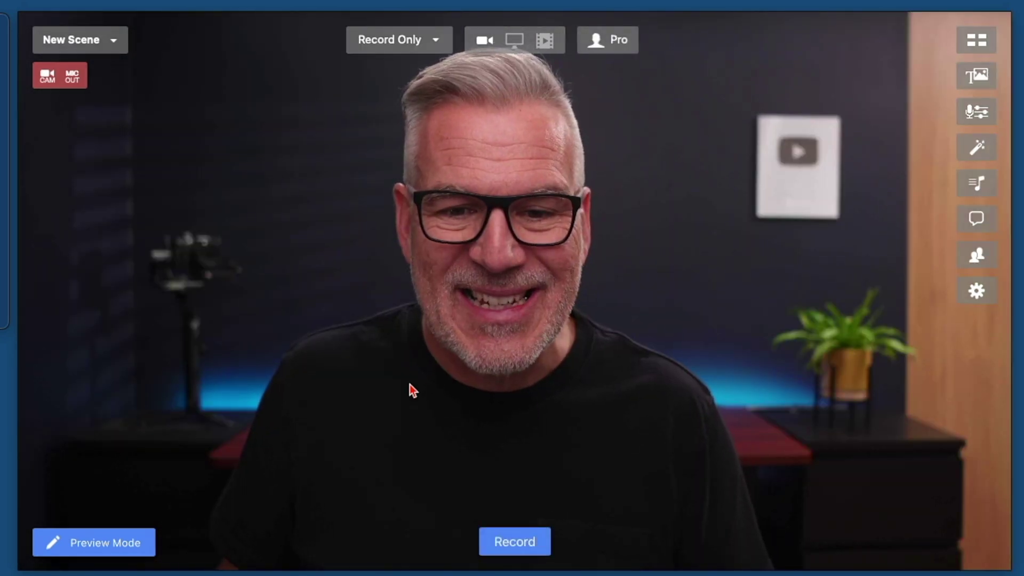
left_click(401, 39)
left_click(362, 81)
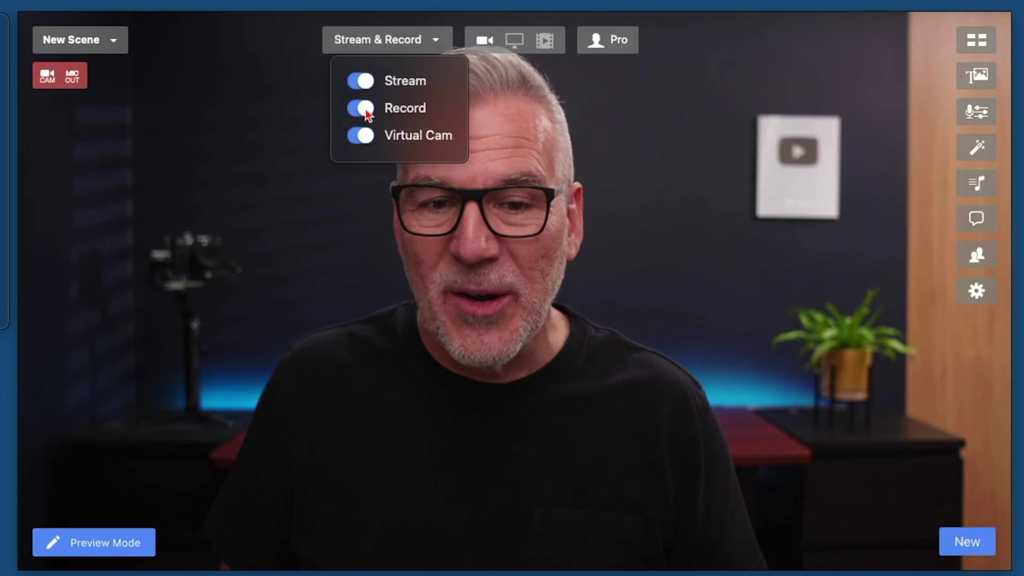
left_click(354, 109)
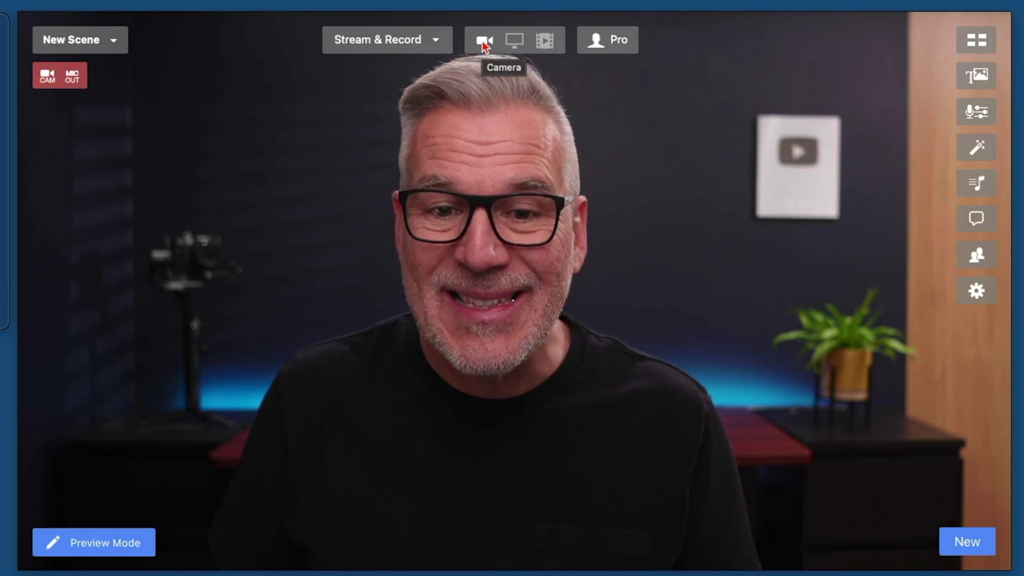
Step: Switch the source to Primary Display screen sharing, then a recent video clip, then back to Camera
left_click(514, 42)
left_click(349, 83)
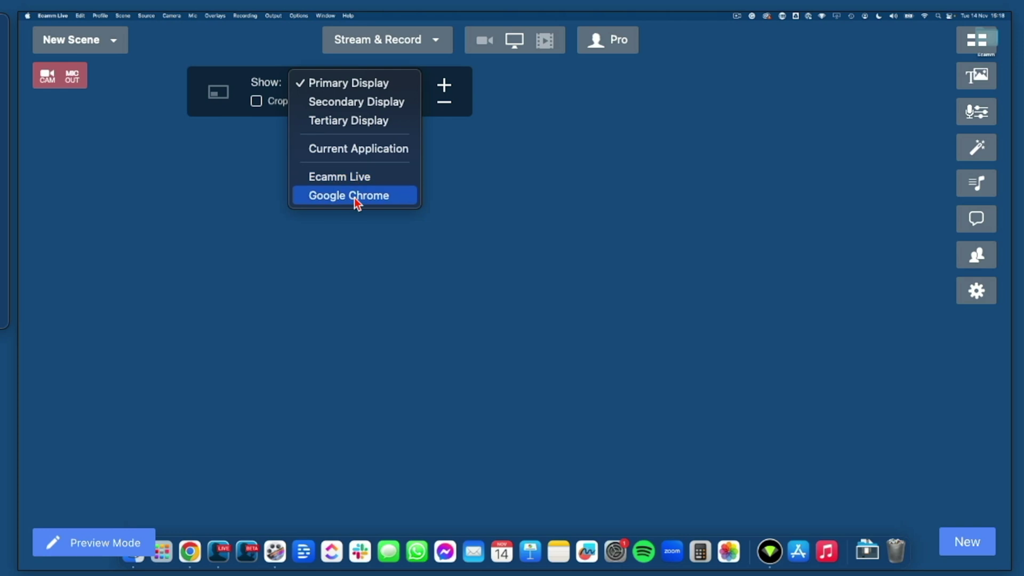
left_click(541, 88)
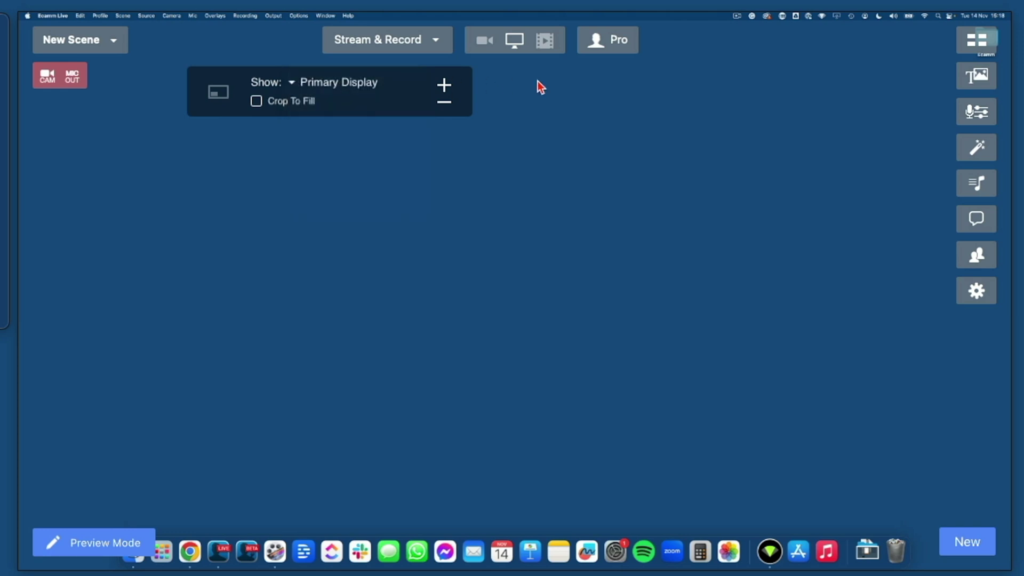
left_click(545, 42)
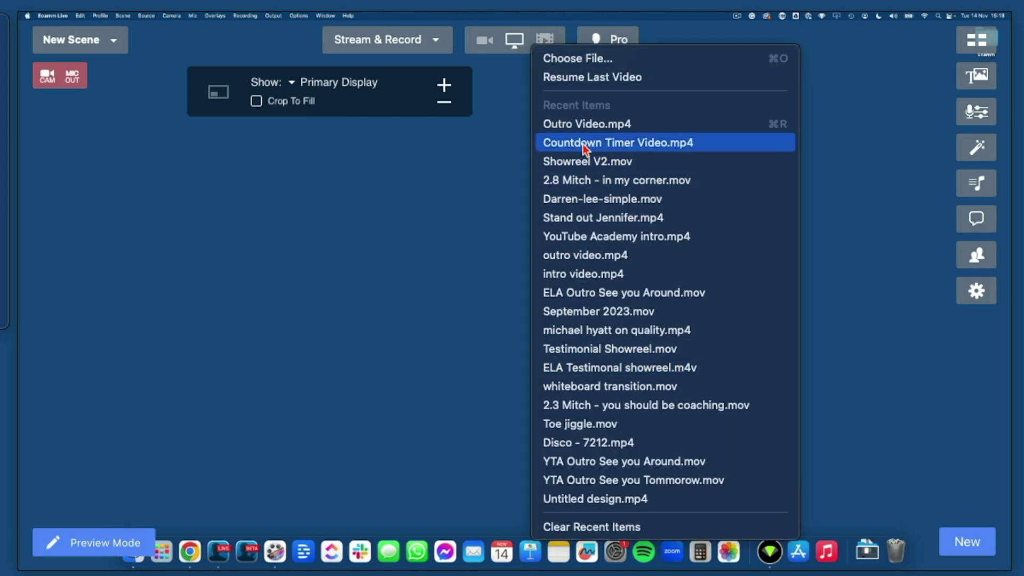
left_click(584, 180)
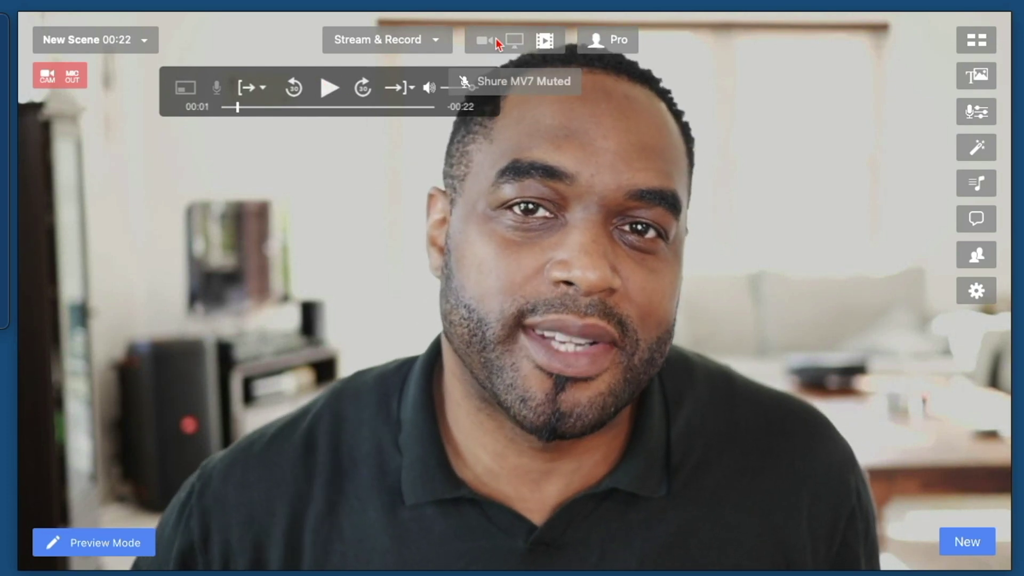
left_click(487, 40)
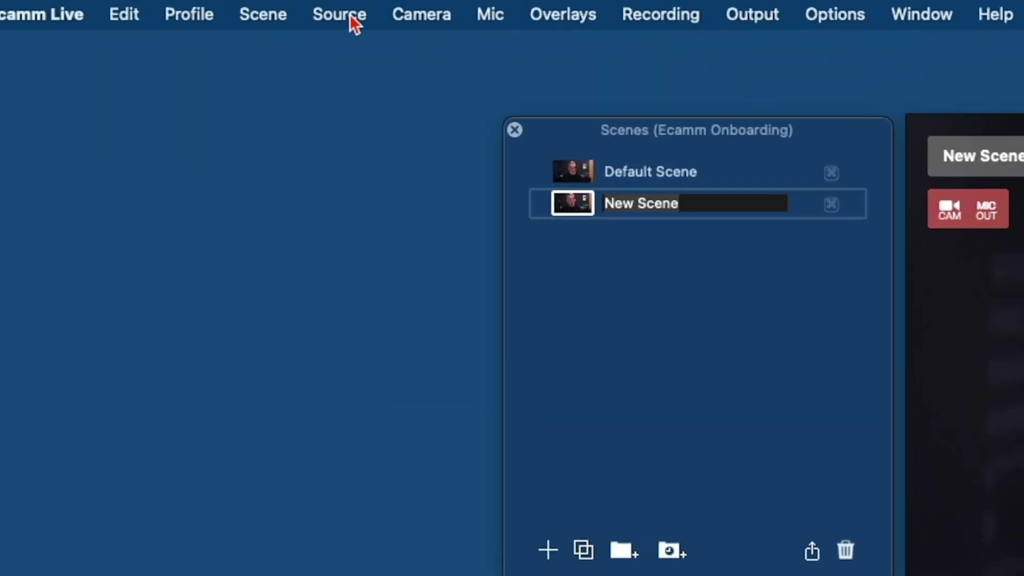
left_click(278, 10)
mouse_move(288, 88)
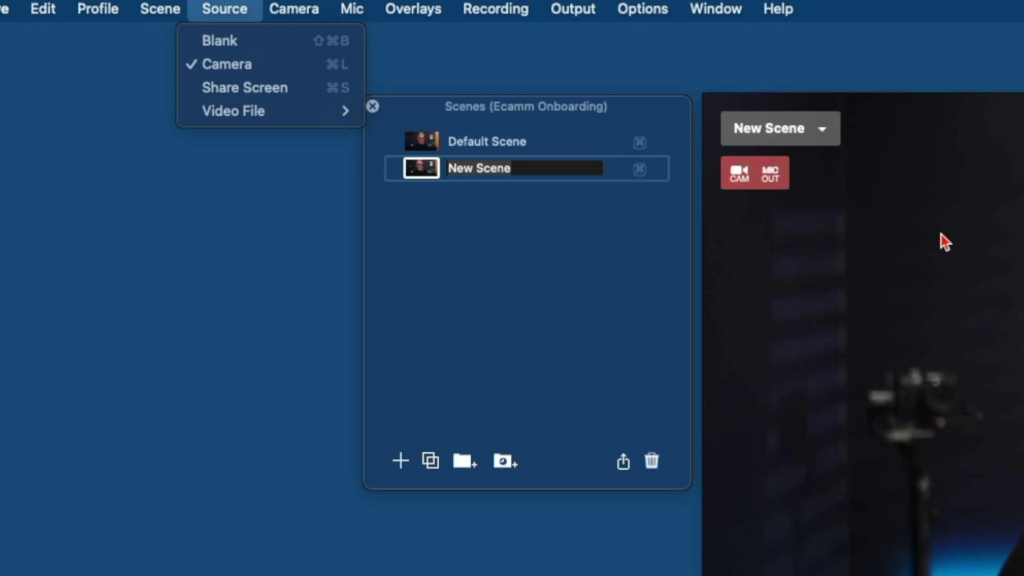
key("Escape")
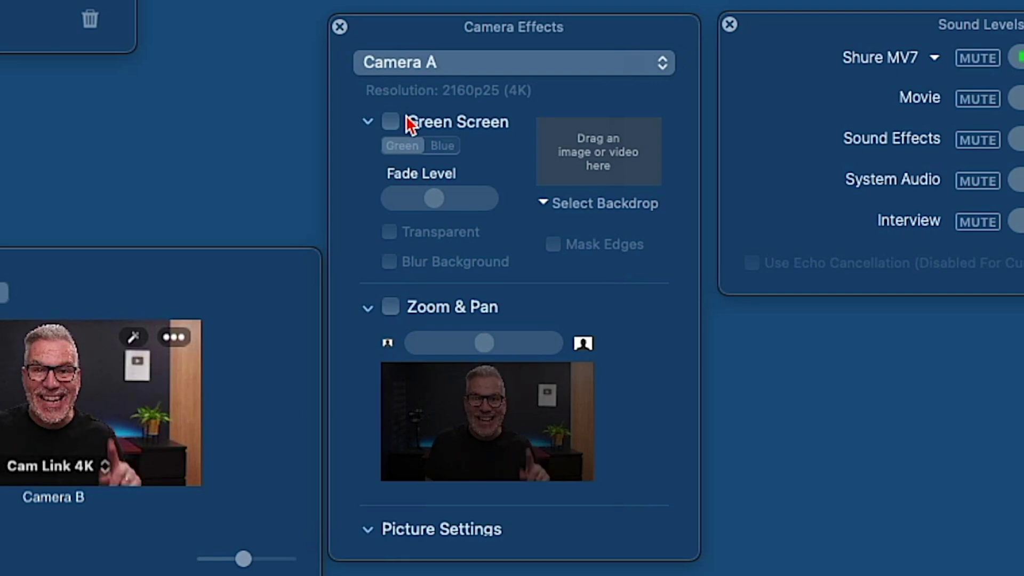
Step: Turn on Zoom & Pan and reframe Camera A closer on the presenter
scroll(635, 293, "down", 5)
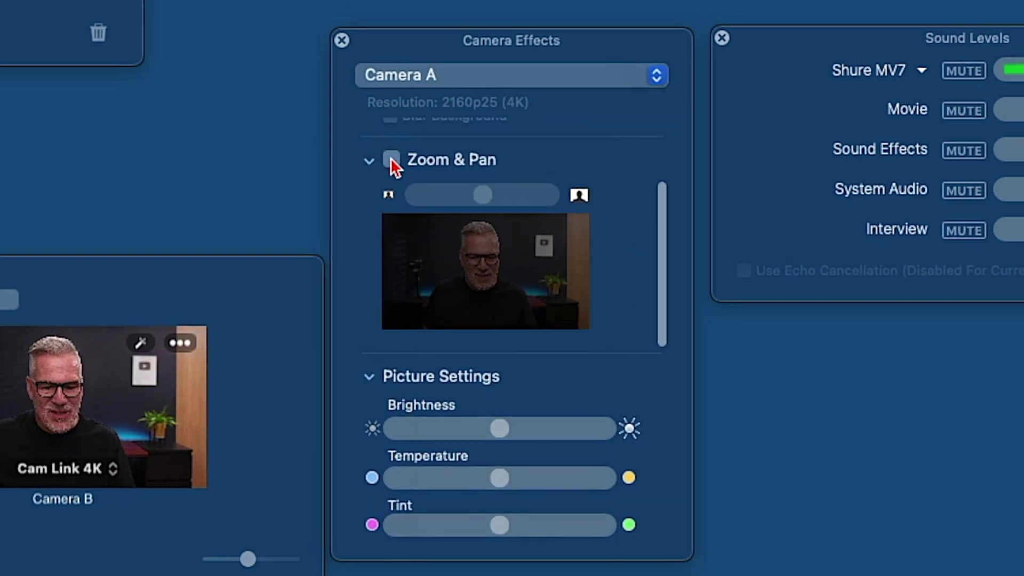
left_click(391, 159)
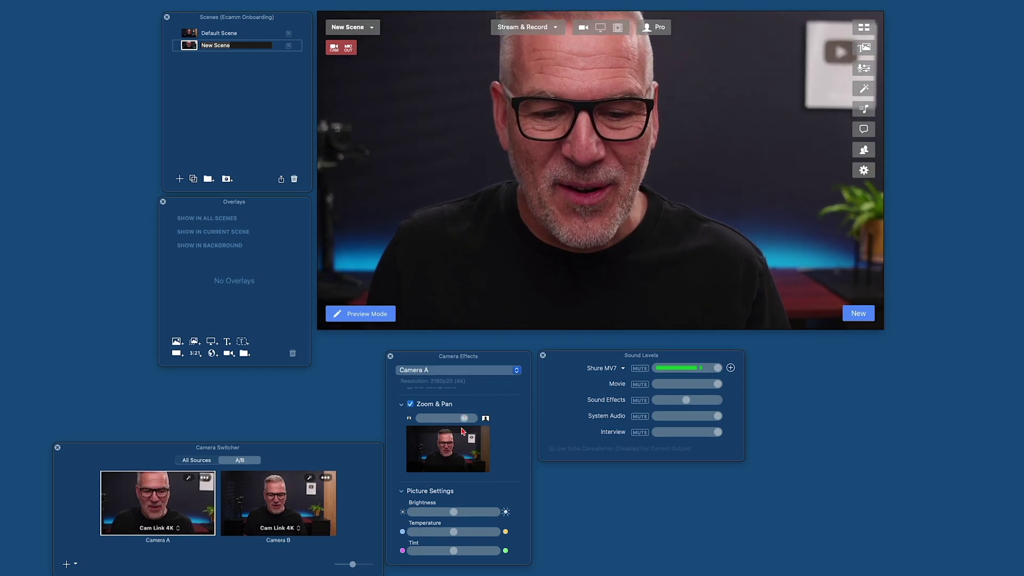
left_click_drag(462, 431, 446, 439)
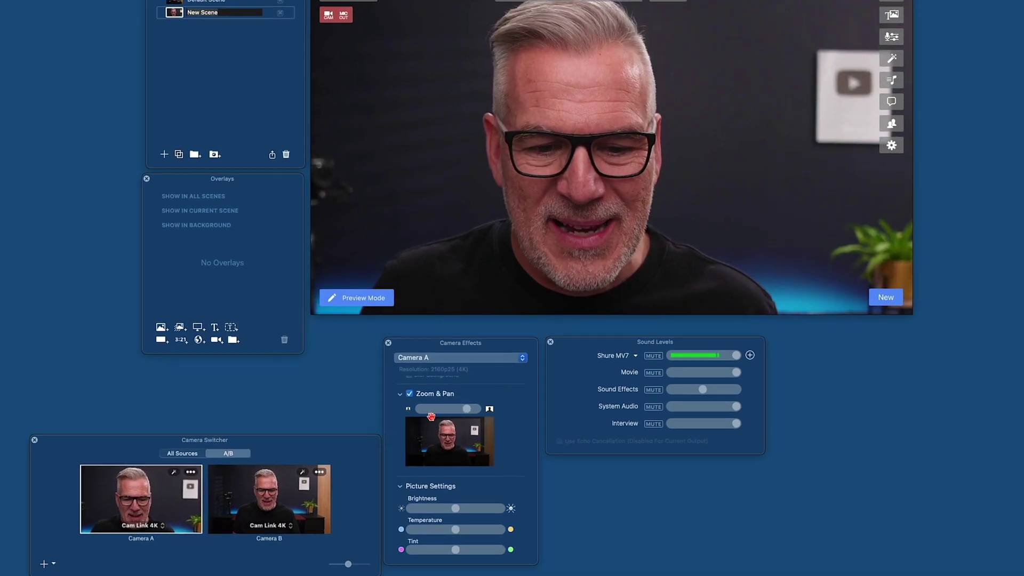
Step: Try brightness, saturation and gamma adjustments, then reset the picture settings to defaults
scroll(492, 478, "down", 3)
scroll(602, 332, "down", 1)
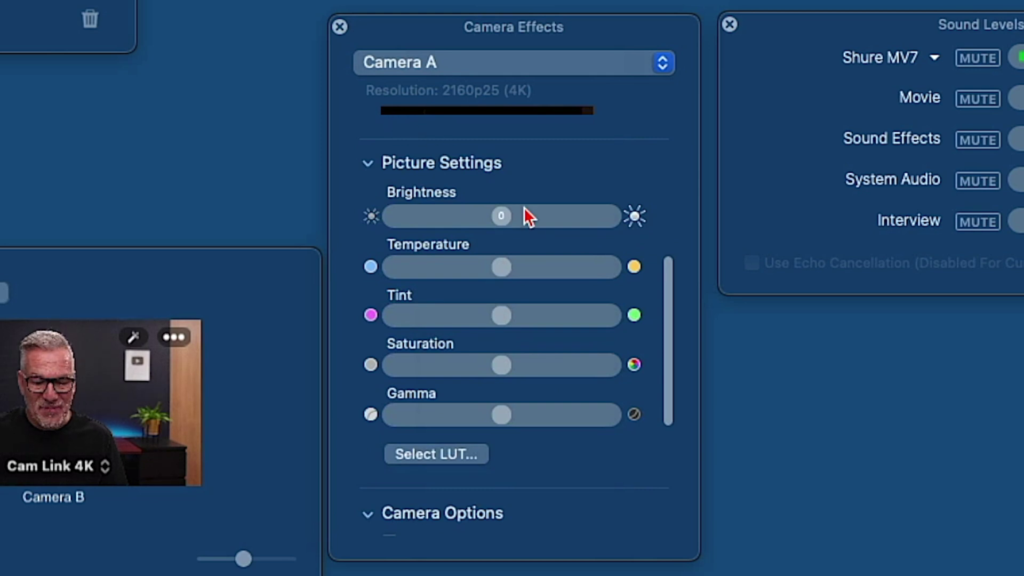
mouse_move(503, 216)
left_mouse_down()
mouse_move(580, 216)
mouse_move(506, 215)
left_mouse_up()
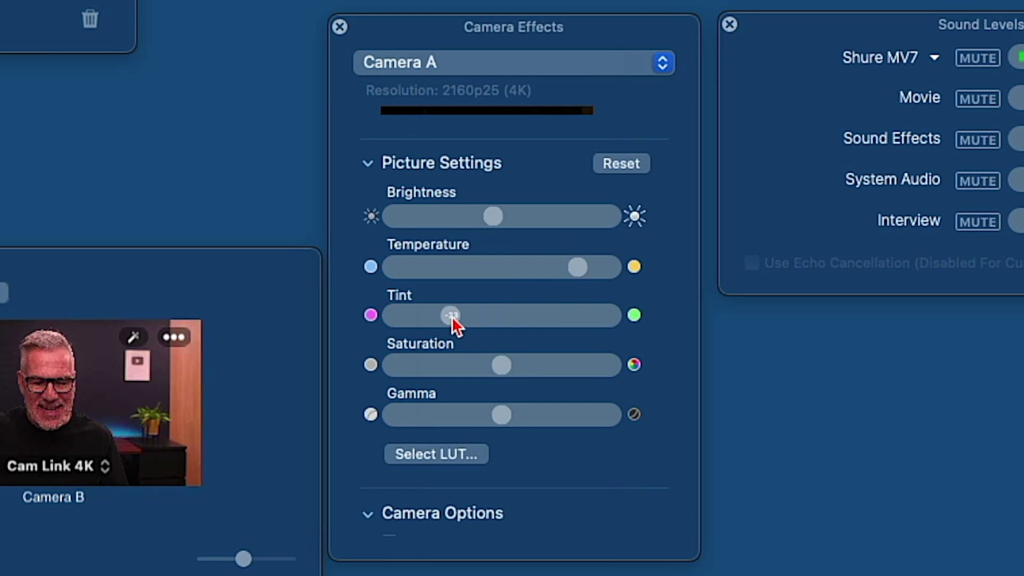
left_click_drag(566, 366, 572, 363)
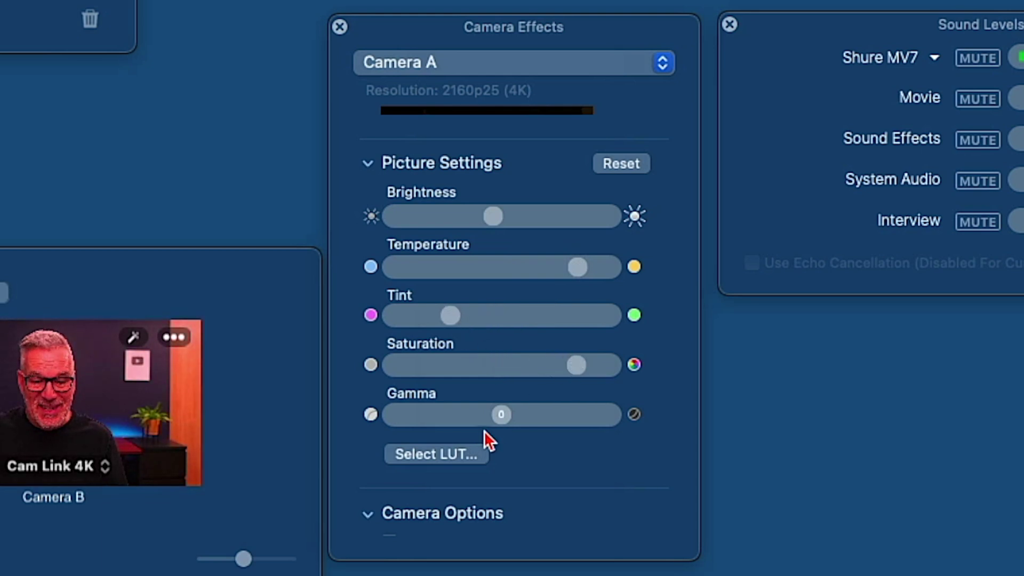
left_click_drag(501, 416, 447, 416)
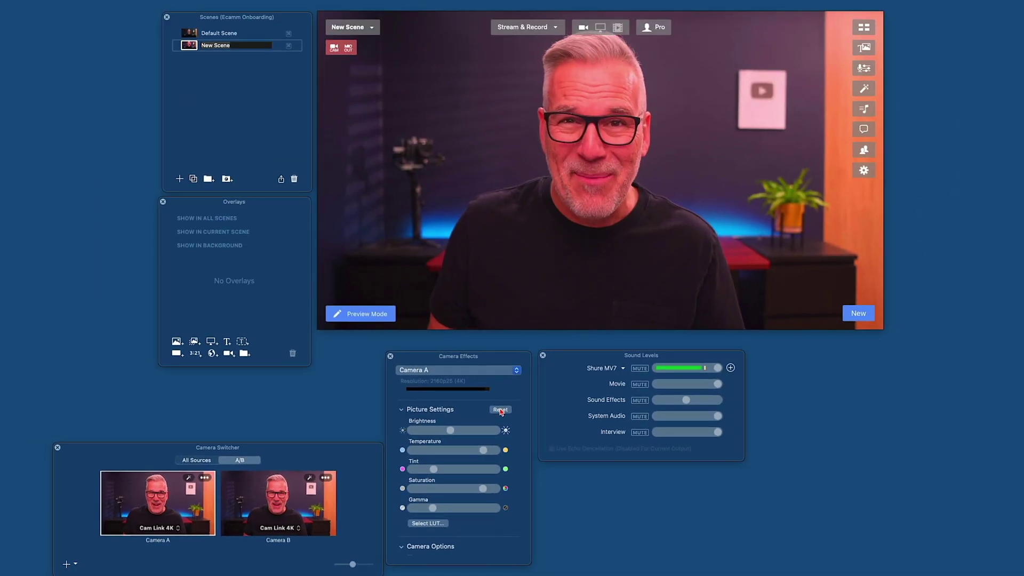
left_click(534, 343)
scroll(509, 520, "down", 5)
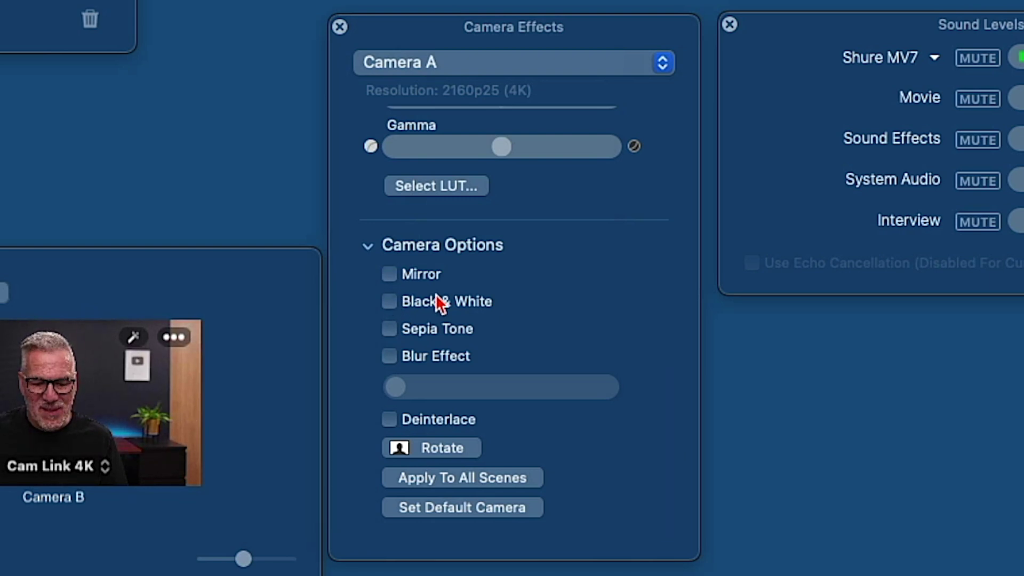
scroll(560, 327, "down", 2)
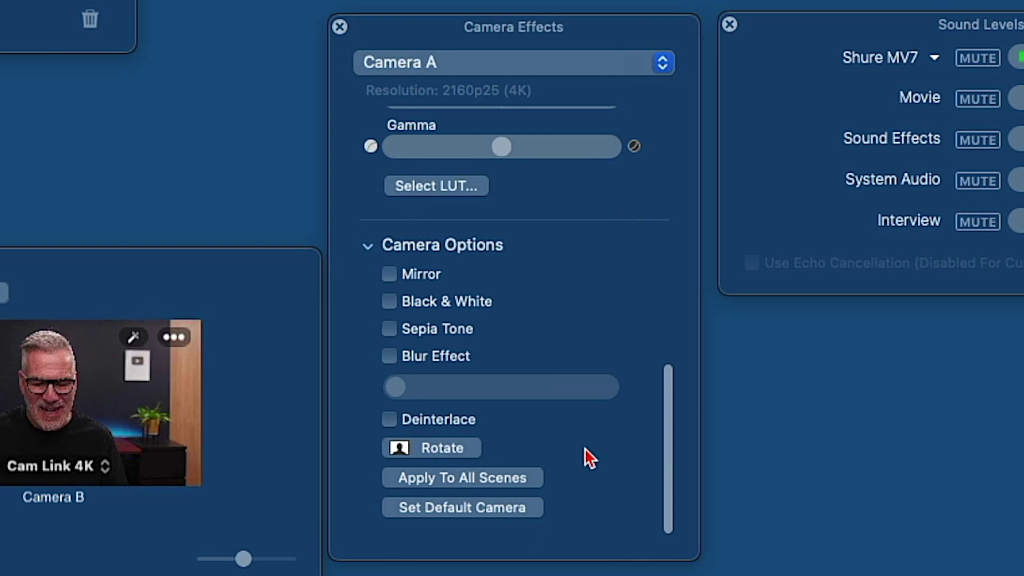
scroll(594, 448, "up", 10)
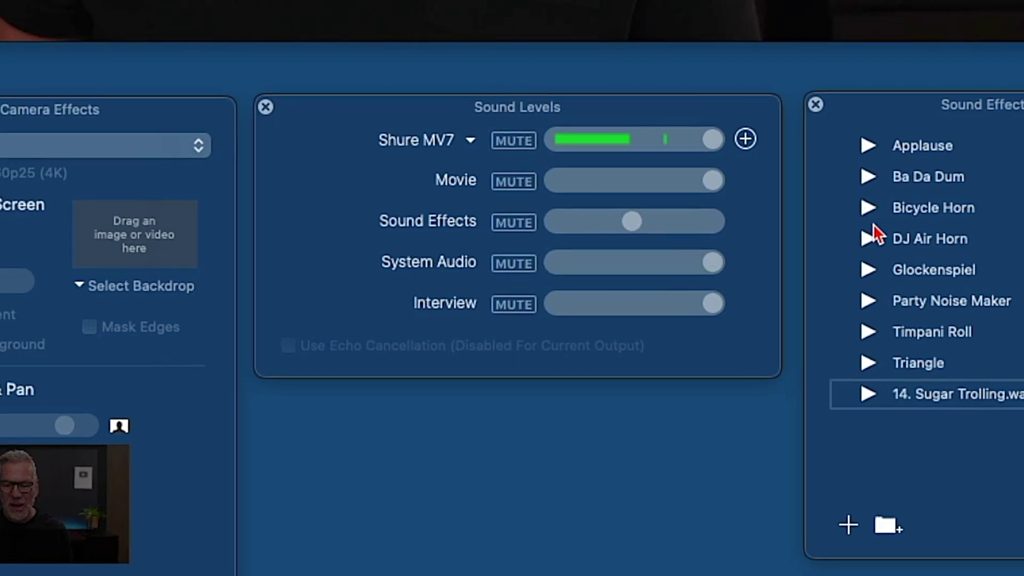
Step: Play the Applause effect from the Sound Effects list
left_click(866, 141)
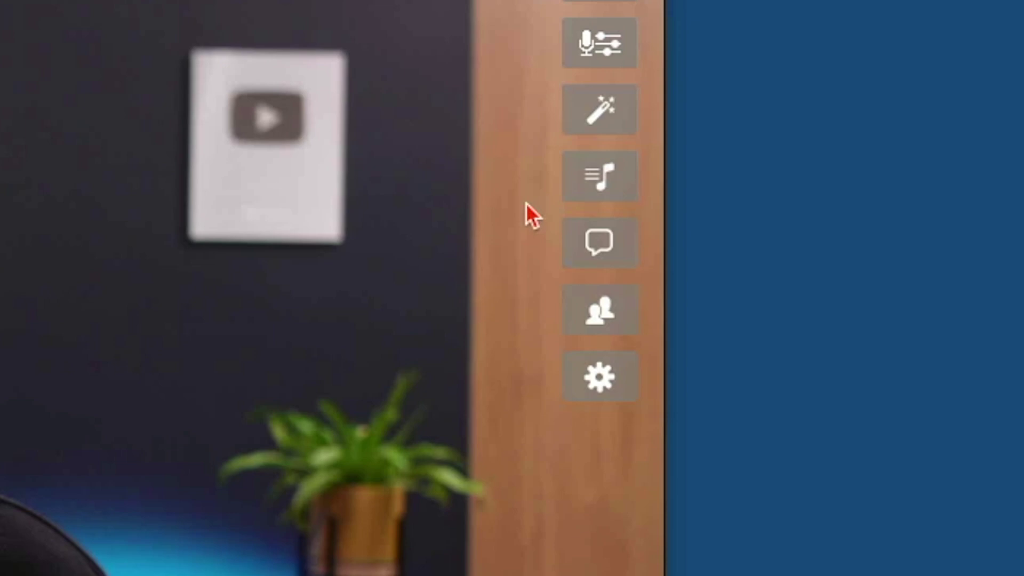
Step: Open Comments & Reactions and nudge its window slightly to the left
left_click(592, 245)
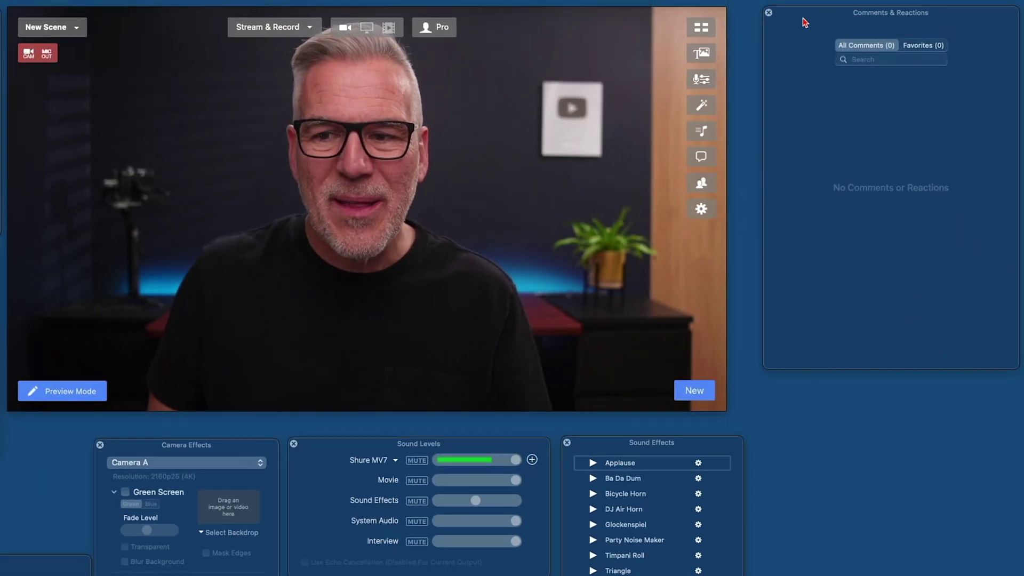
left_click_drag(803, 17, 790, 17)
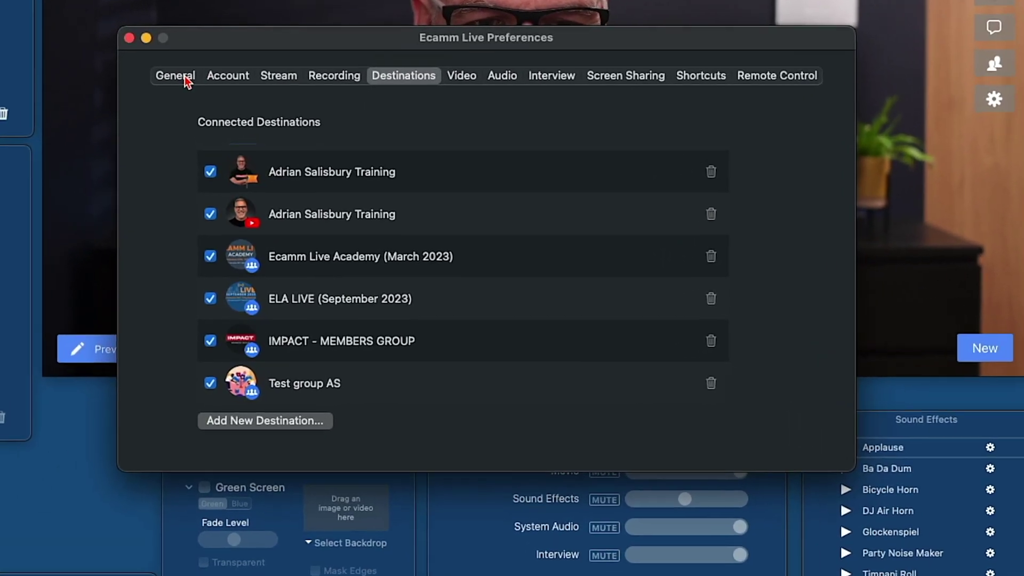
Step: Browse the General, Account, Stream, Recording, Destinations, Video, Audio, Interview and Screen Sharing pages, then close Preferences
left_click(176, 72)
left_click(225, 65)
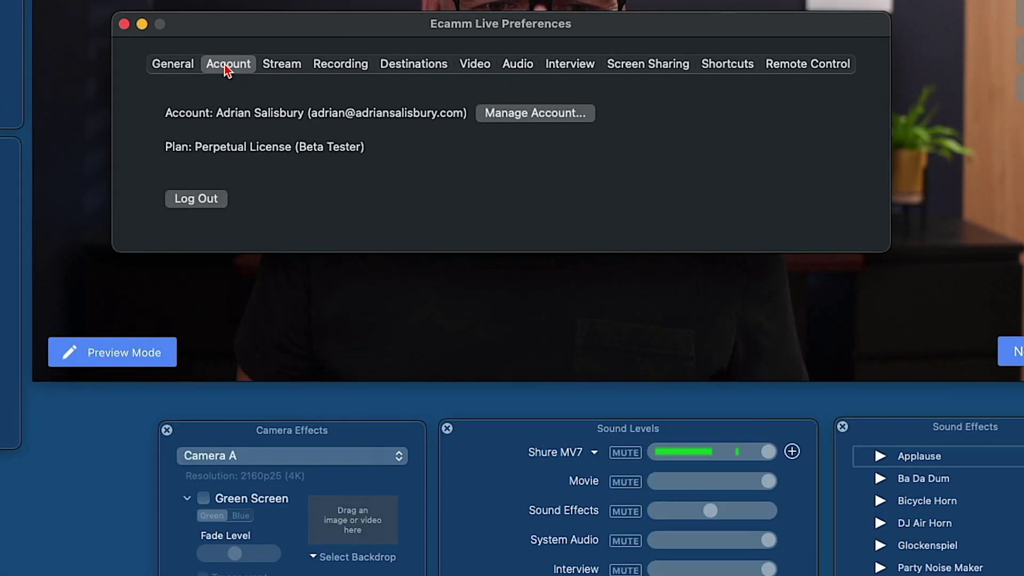
left_click(275, 63)
left_click(328, 63)
left_click(404, 66)
left_click(479, 64)
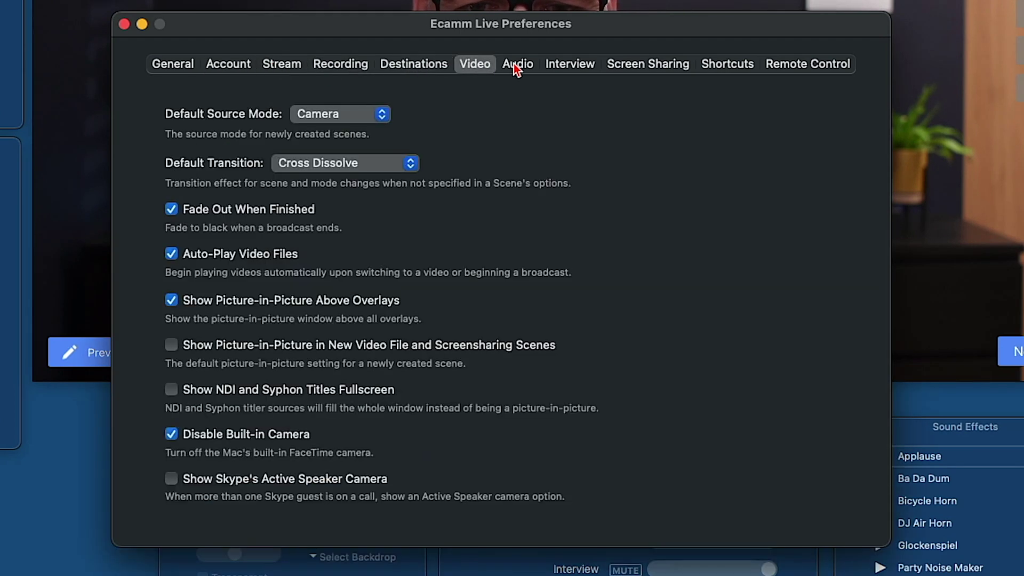
left_click(517, 69)
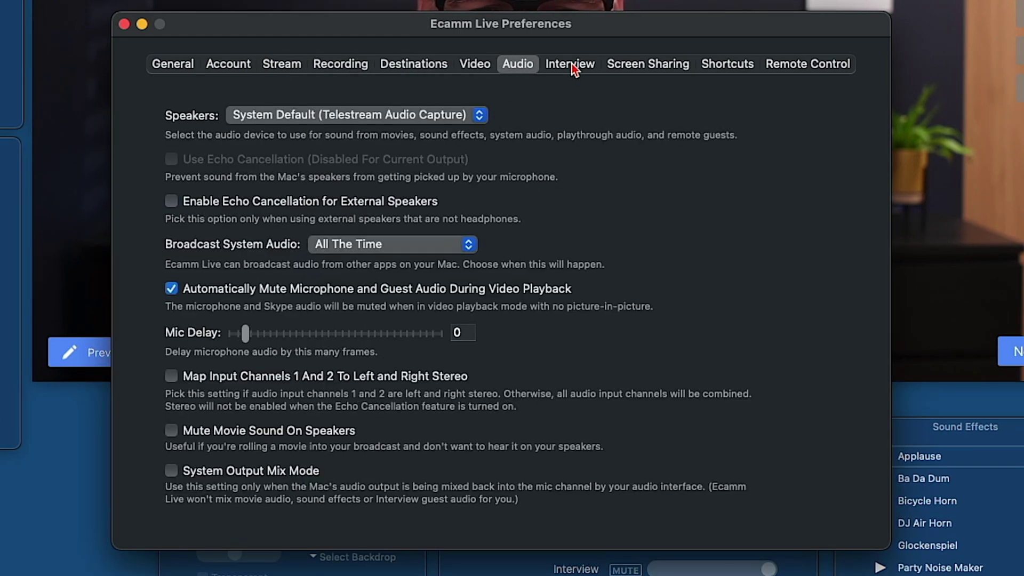
left_click(572, 64)
left_click(644, 70)
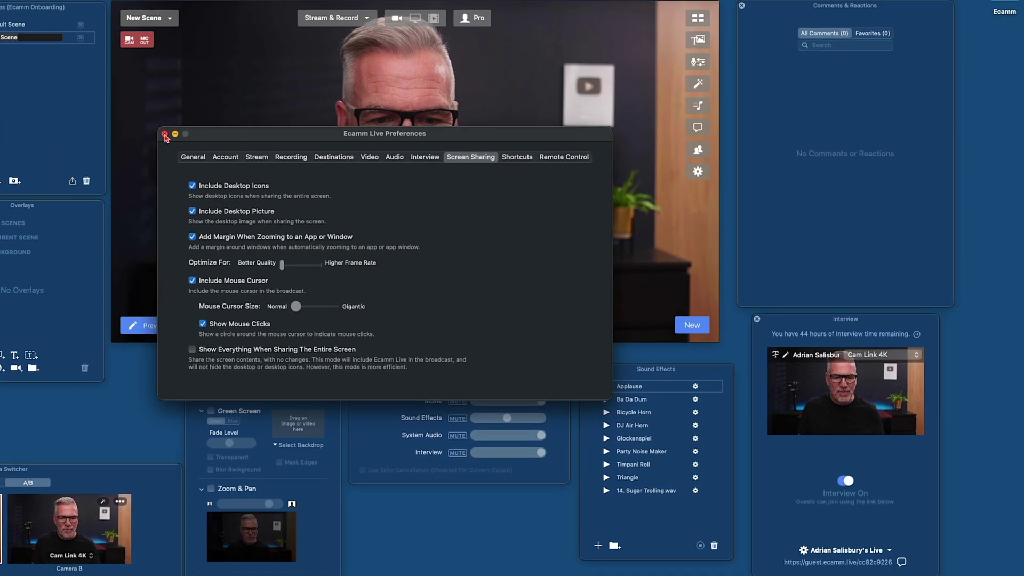
left_click(125, 27)
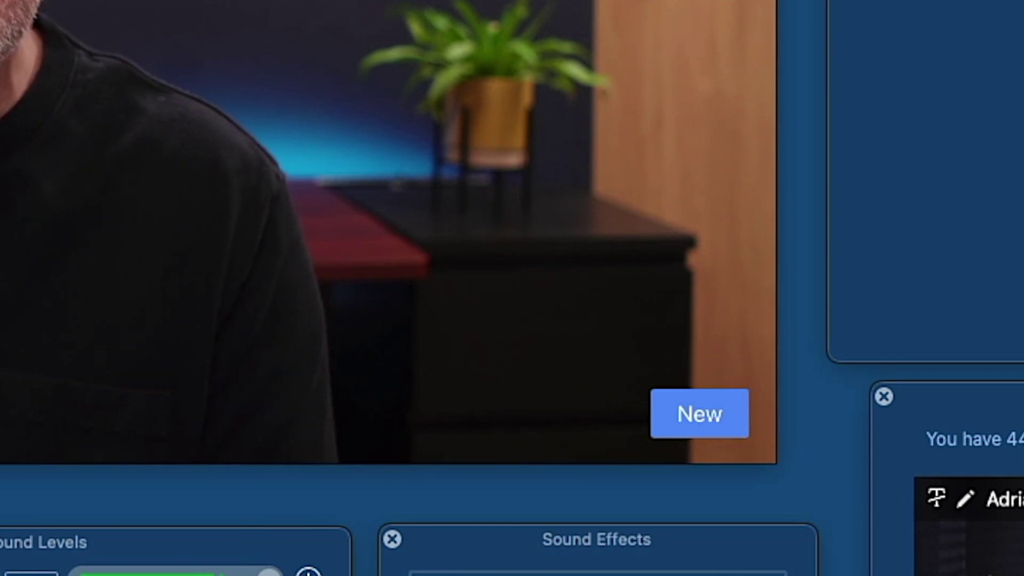
Step: Inspect the Create New Broadcast dialog and bandwidth tooltip, cancel it, and toggle Stream off
left_click(715, 414)
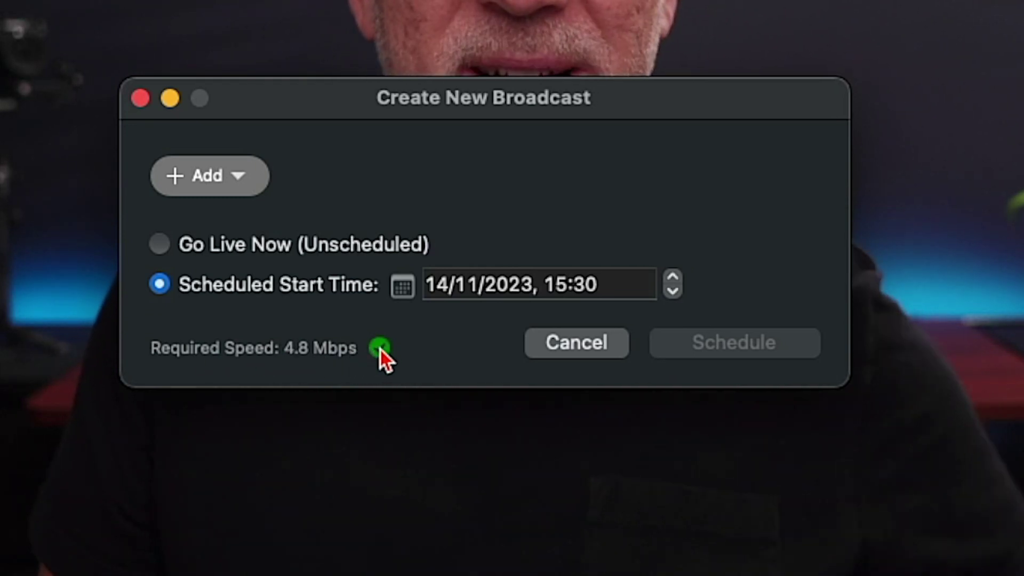
mouse_move(380, 350)
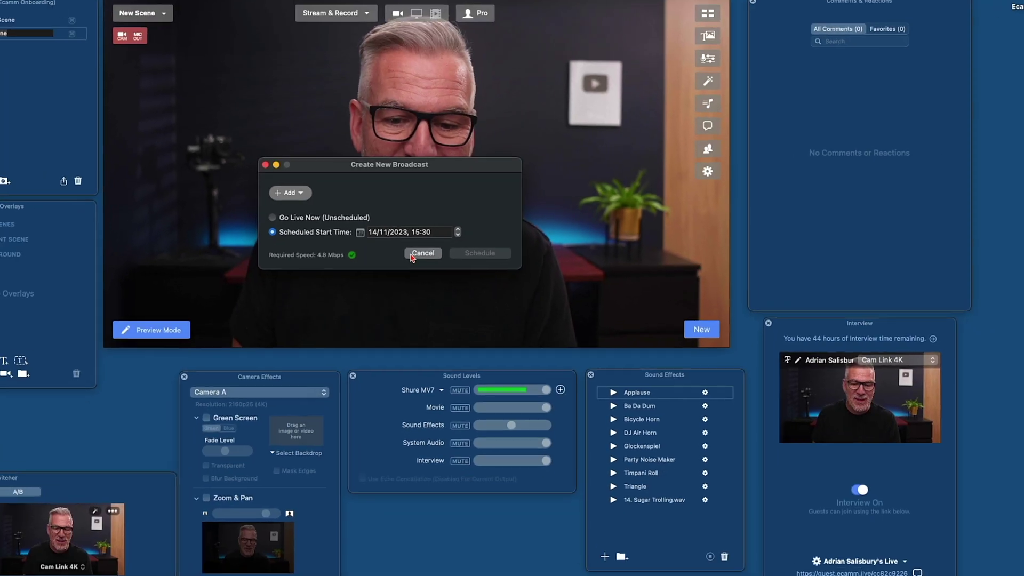
left_click(524, 312)
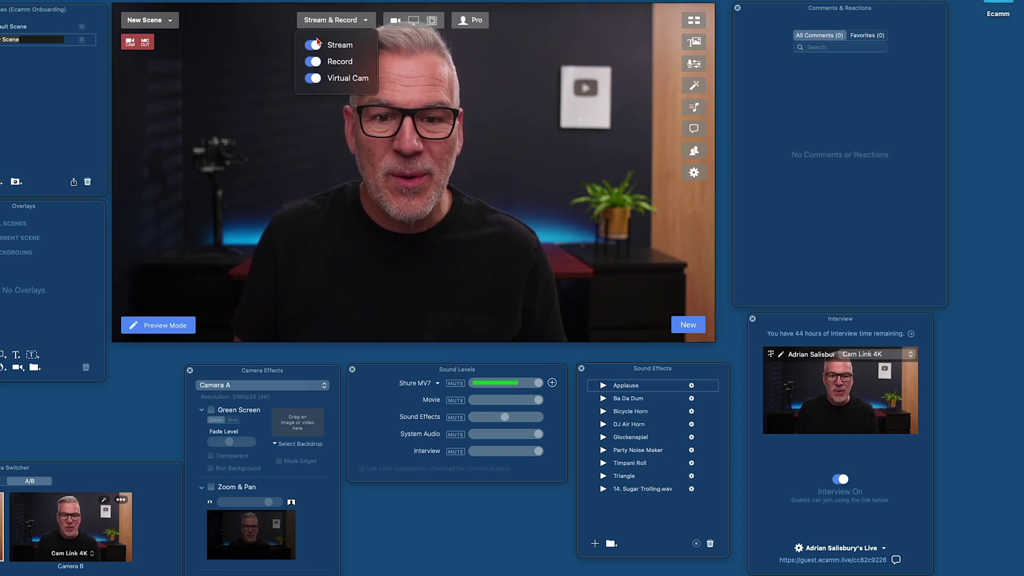
left_click(314, 46)
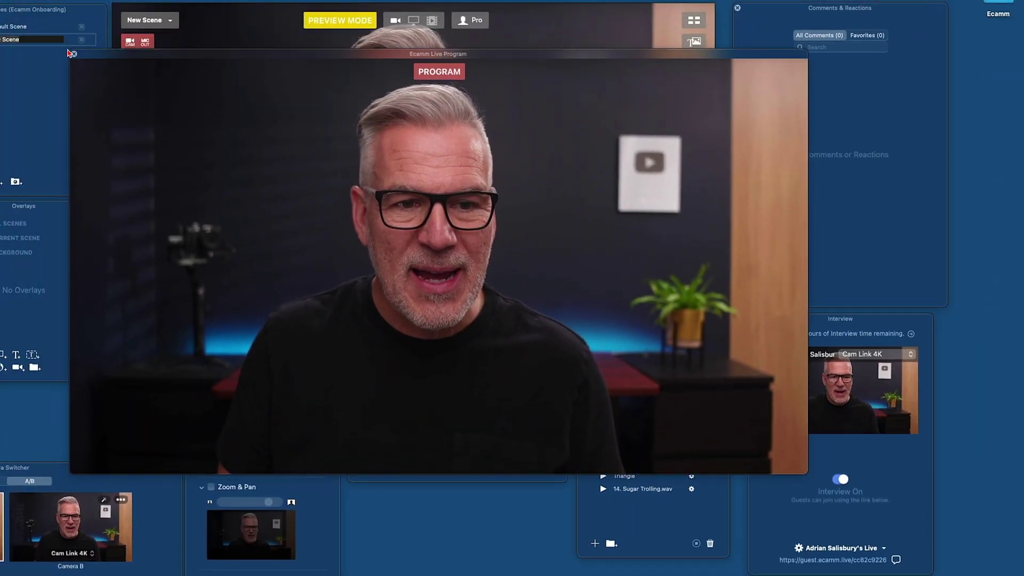
Step: Shrink the Program window, move it right and up, and toggle Preview Mode
left_click_drag(78, 55, 360, 218)
left_click_drag(430, 218, 519, 181)
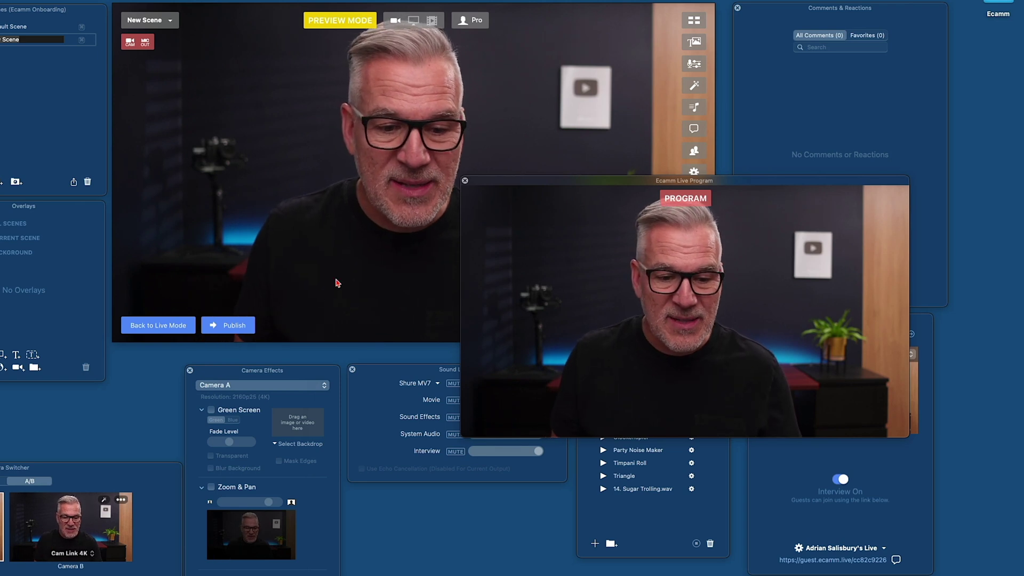
left_click(158, 326)
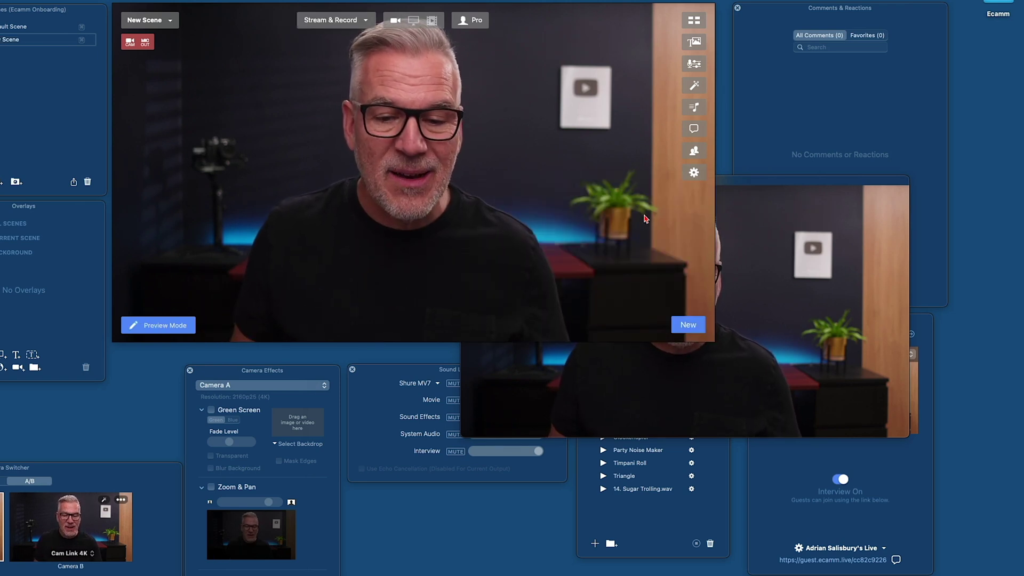
left_click(723, 183)
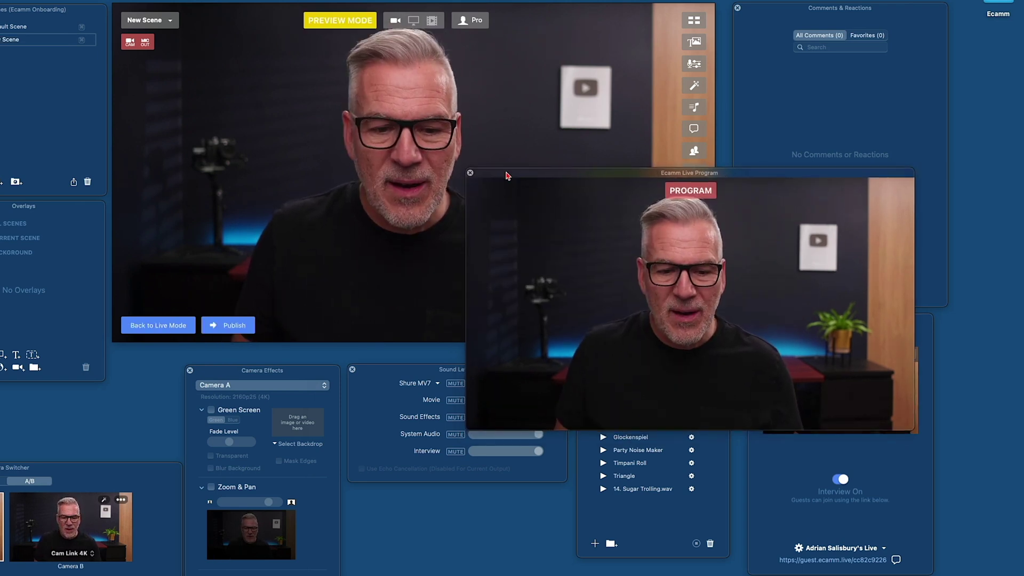
left_click_drag(473, 182, 526, 165)
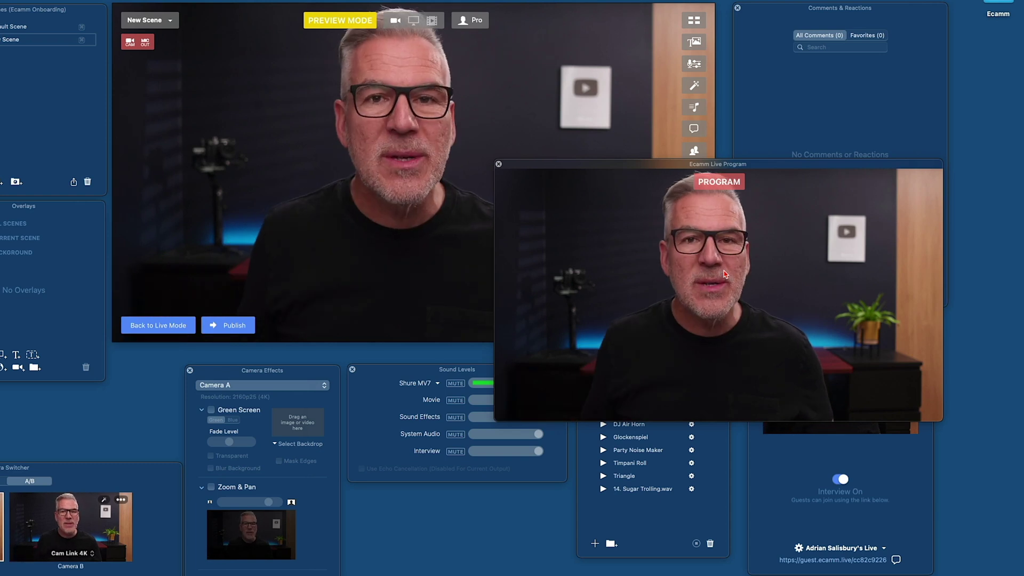
Step: Add a Text overlay, drag it to the frame's left, and place Program below the preview
left_click(16, 355)
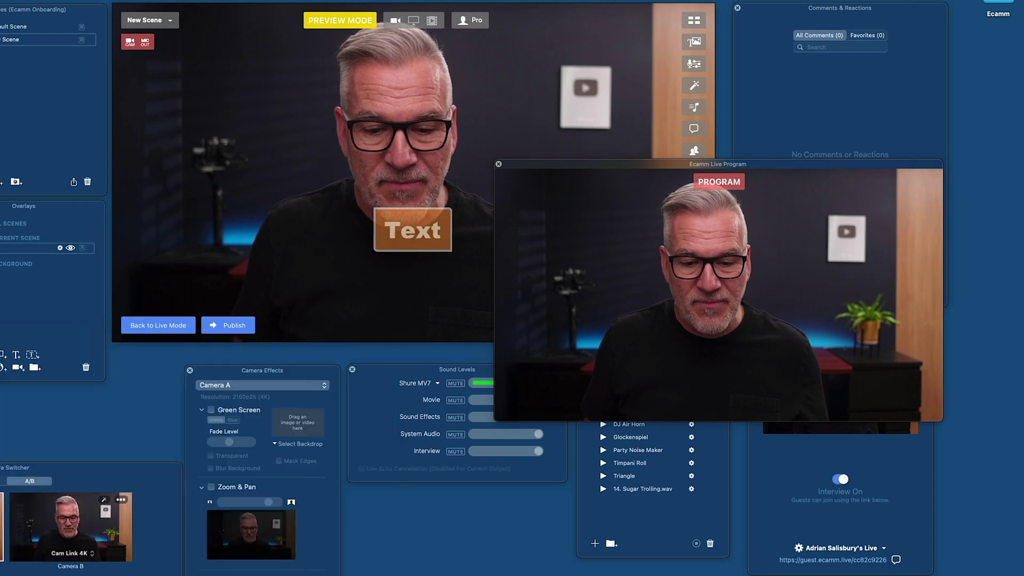
left_click(412, 229)
left_click_drag(407, 237, 275, 263)
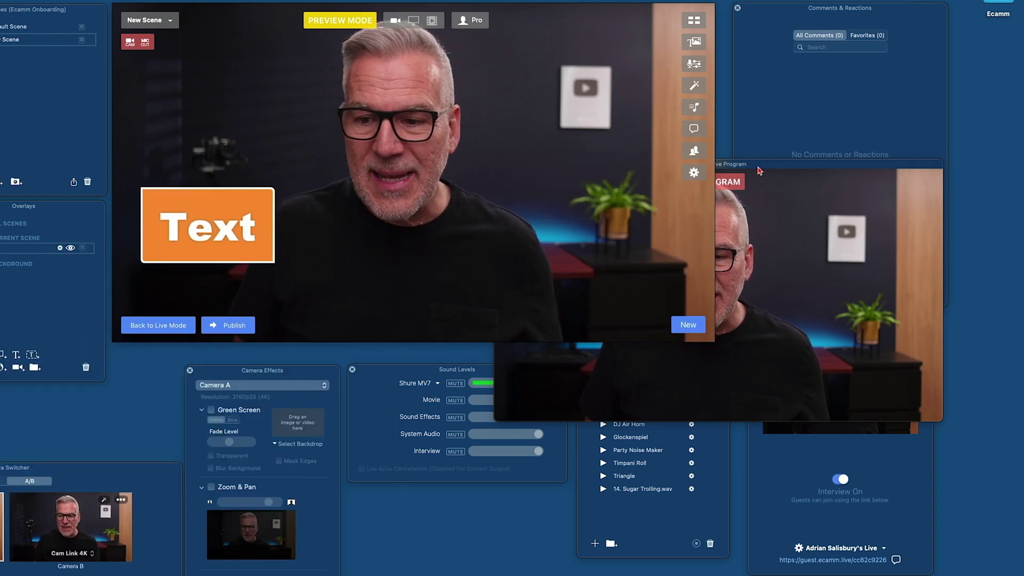
left_click_drag(760, 170, 780, 346)
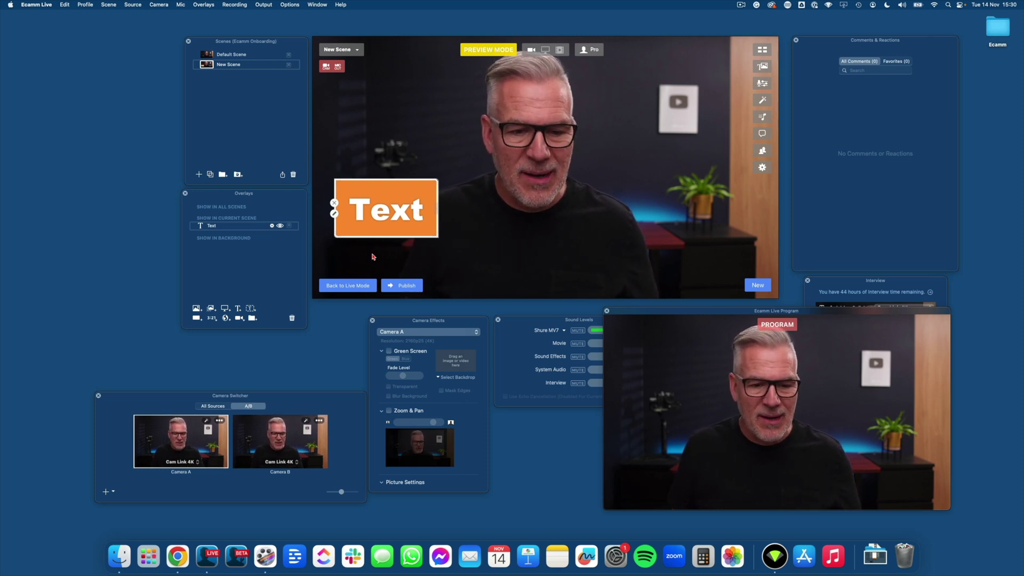
Step: Publish the Text overlay live, shrink and hide it, close Program, and raise Camera Switcher
left_click(401, 286)
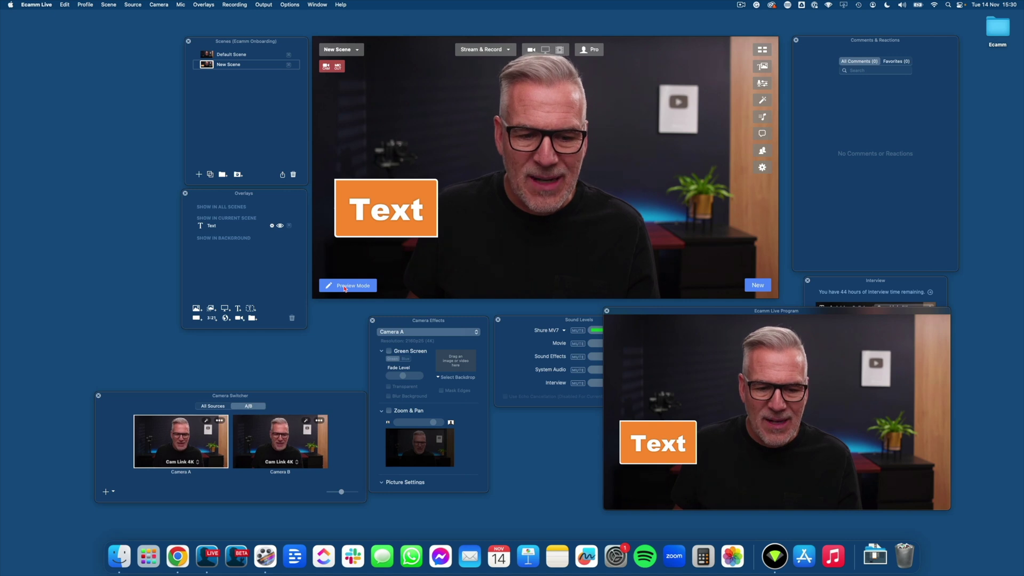
left_click_drag(436, 235, 463, 223)
left_click(334, 211)
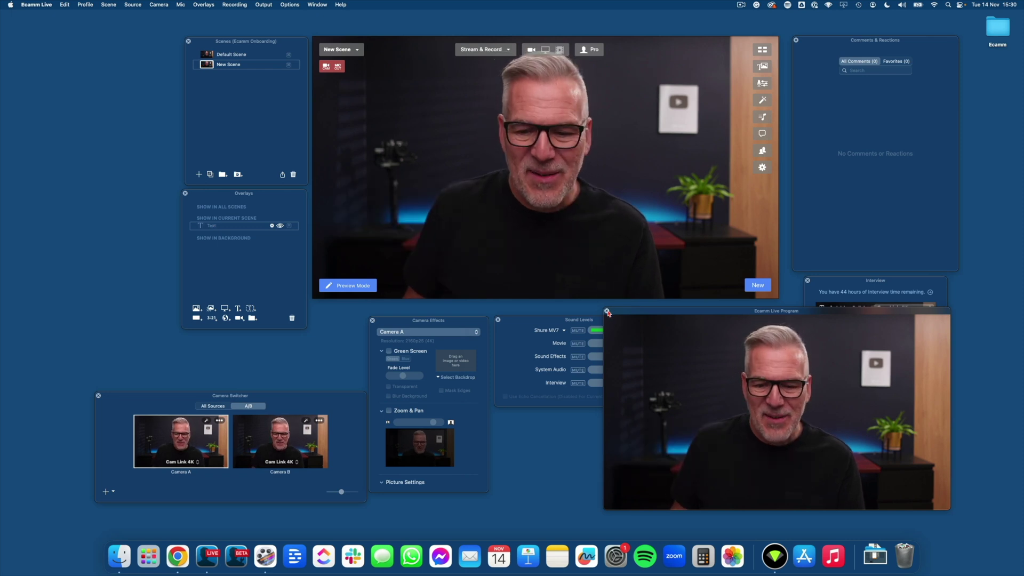
left_click(607, 311)
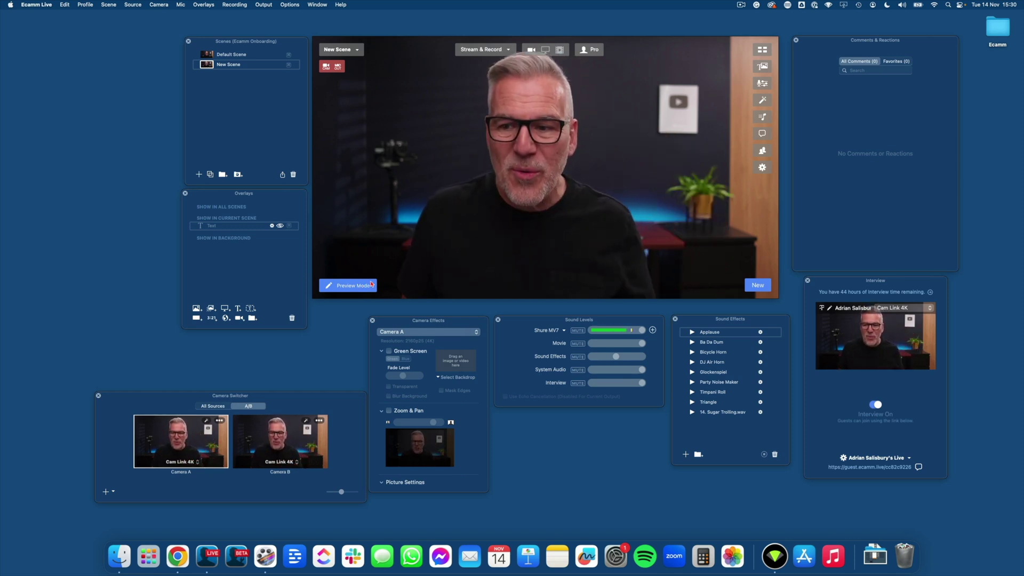
left_click_drag(322, 398, 317, 342)
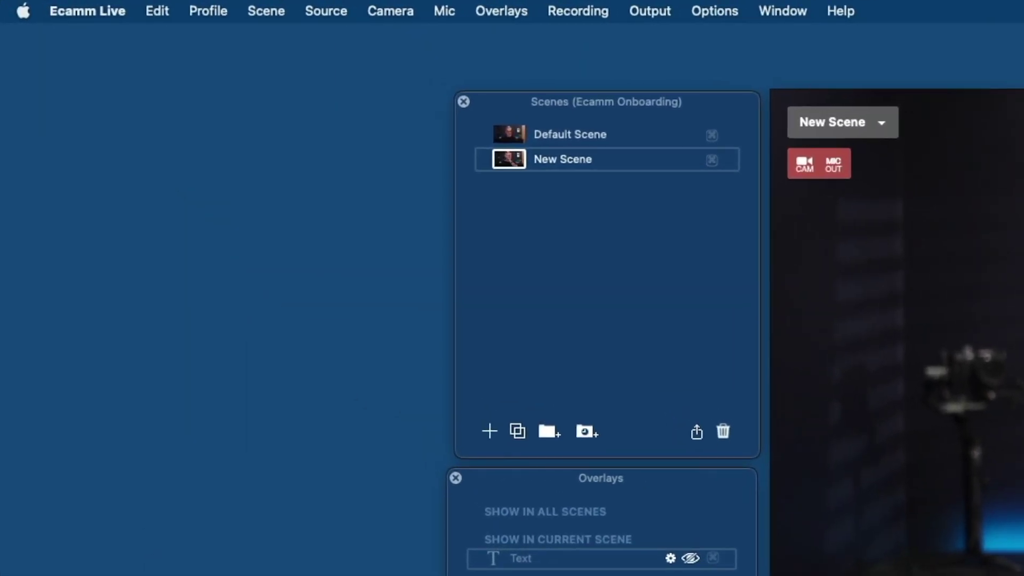
Step: Open the Ecamm Live application menu, then move across the menu bar to the Output menu's options
left_click(75, 13)
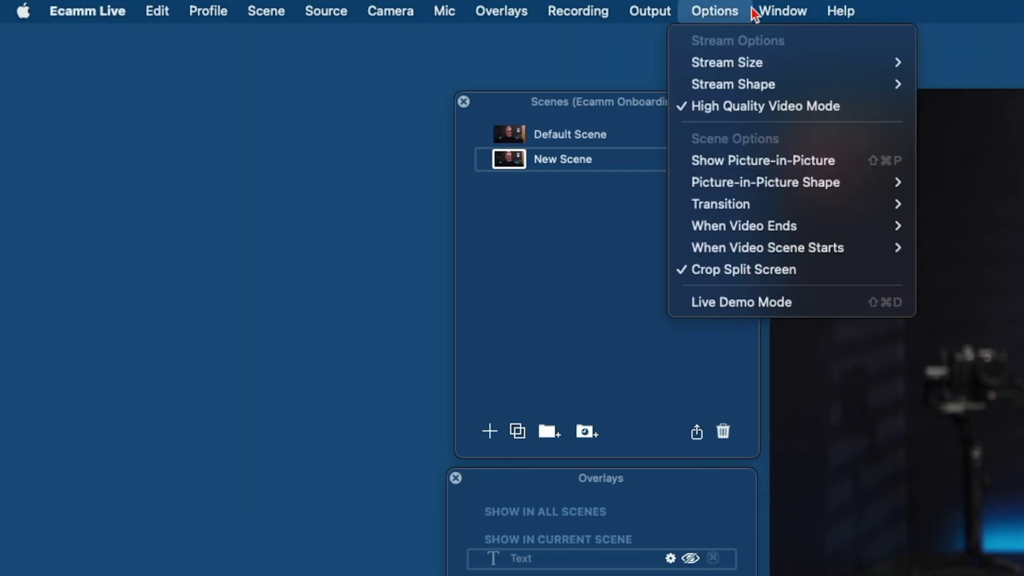
mouse_move(772, 16)
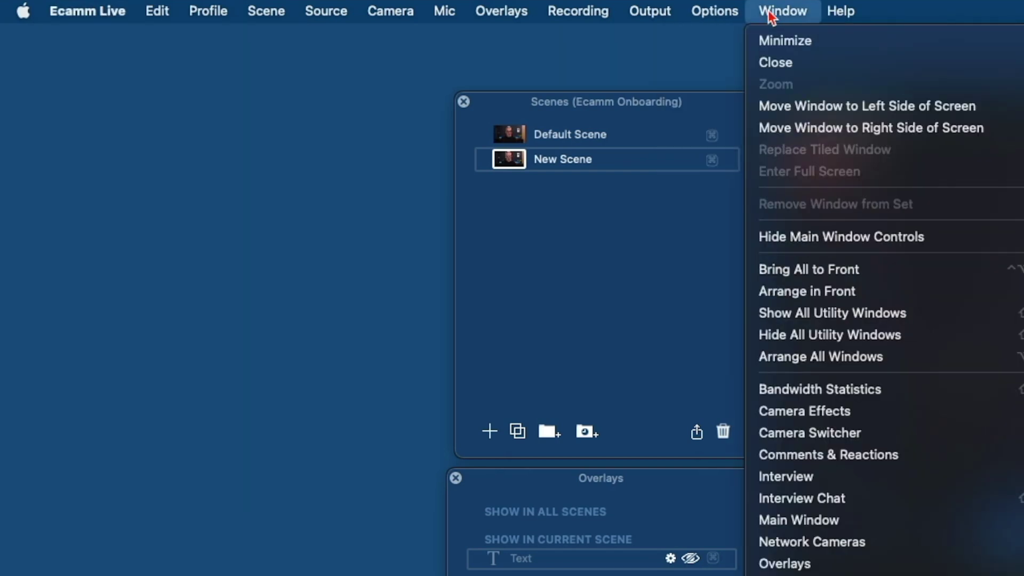